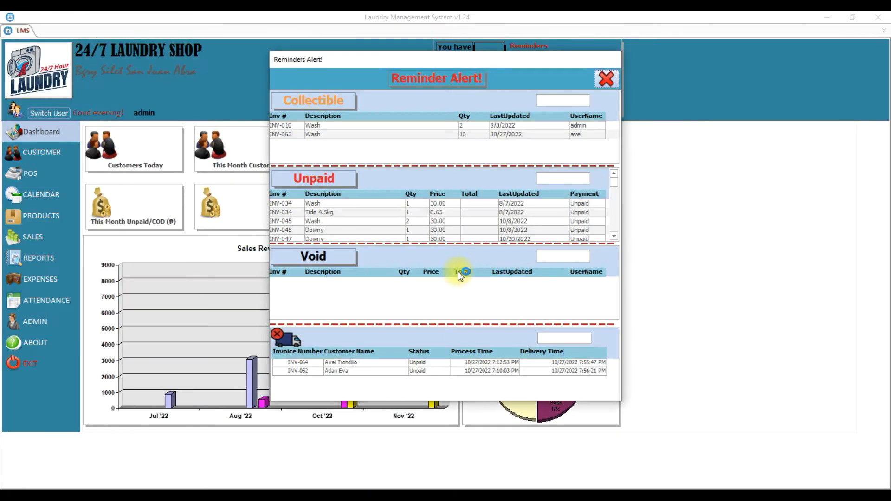
Dismiss the reminder alert and open the product stock inventory from the administrator section.
{"action": "left_click", "coordinate": [607, 80]}
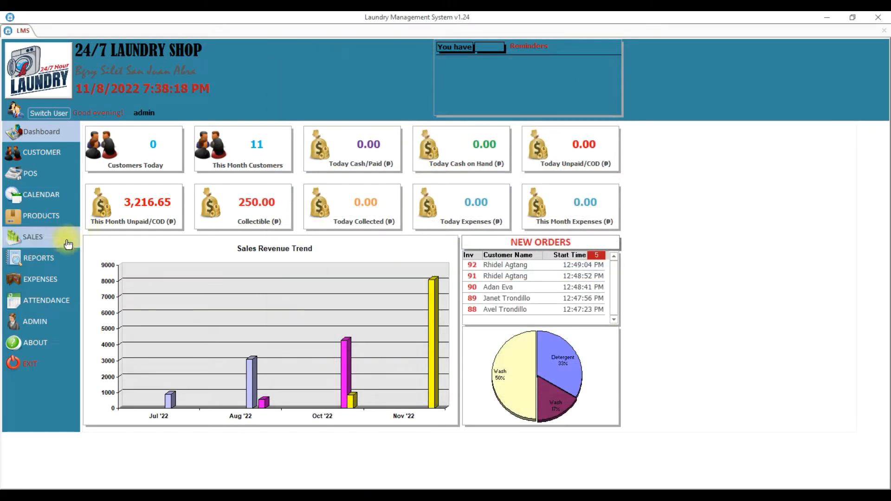
{"action": "left_click", "coordinate": [40, 328]}
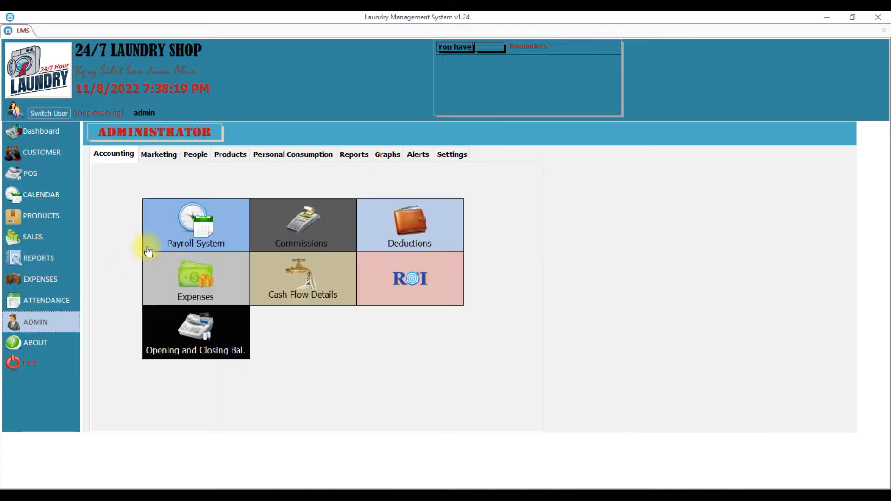
{"action": "left_click", "coordinate": [232, 158]}
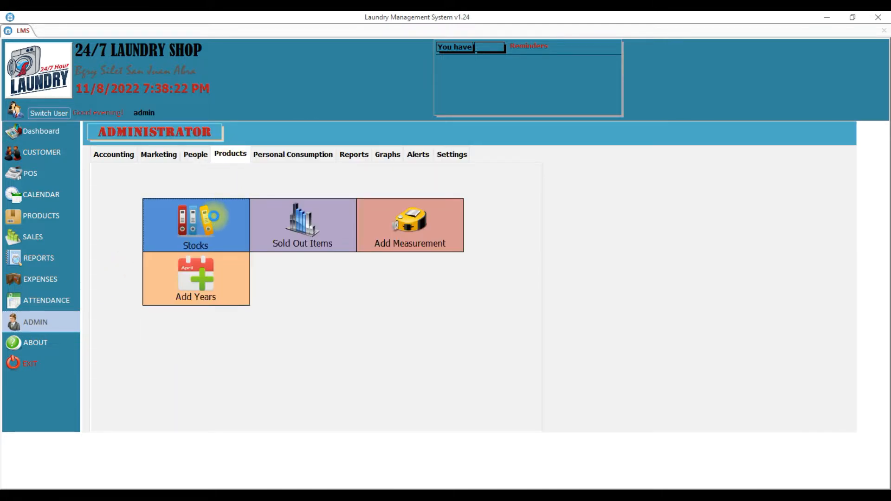
{"action": "left_click", "coordinate": [210, 217]}
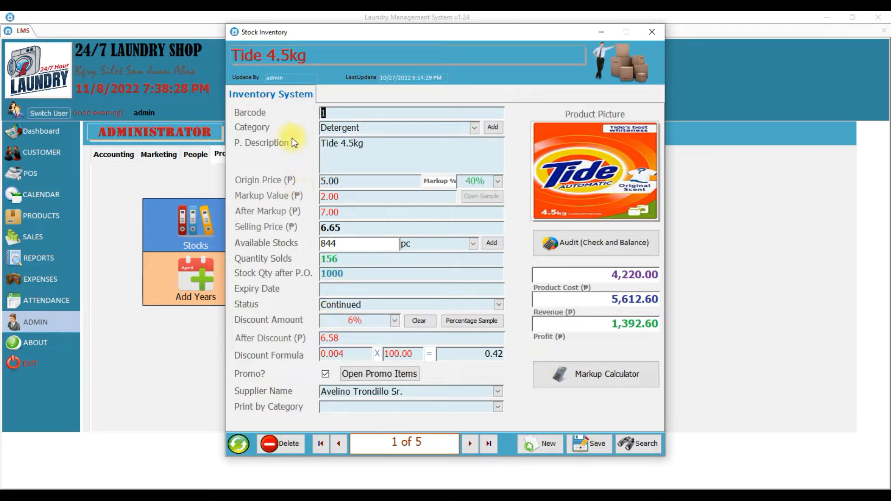
Go to the Wash record and change its product description to "Wash/Fold/Dry (Ordinary Wash)".
{"action": "left_click", "coordinate": [469, 444]}
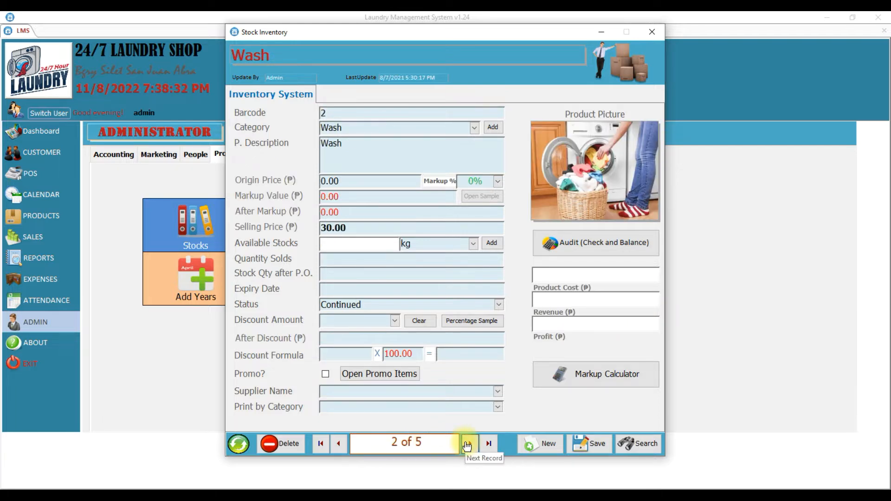
{"action": "left_click", "coordinate": [474, 128]}
{"action": "left_click", "coordinate": [474, 129]}
{"action": "left_click", "coordinate": [380, 145]}
{"action": "type", "text": "/"}
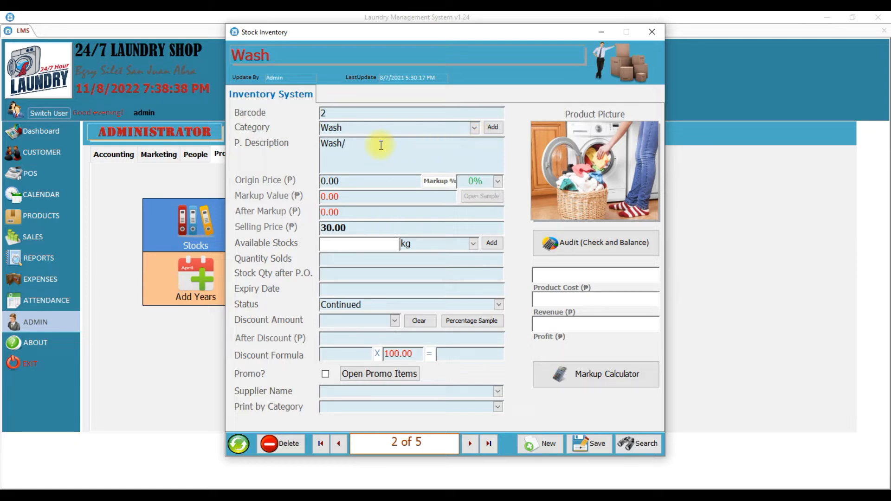
{"action": "type", "text": "FOLD"}
{"action": "key", "text": "BackSpace"}
{"action": "key", "text": "BackSpace"}
{"action": "key", "text": "BackSpace"}
{"action": "type", "text": "old"}
{"action": "type", "text": "/"}
{"action": "type", "text": "Dry"}
{"action": "type", "text": "("}
{"action": "type", "text": "Ordinary "}
{"action": "type", "text": "Wash"}
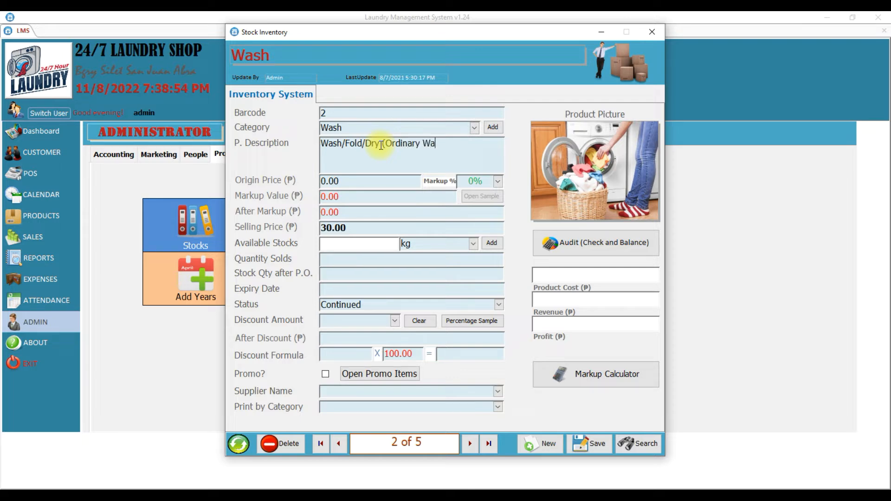
{"action": "left_click", "coordinate": [381, 146]}
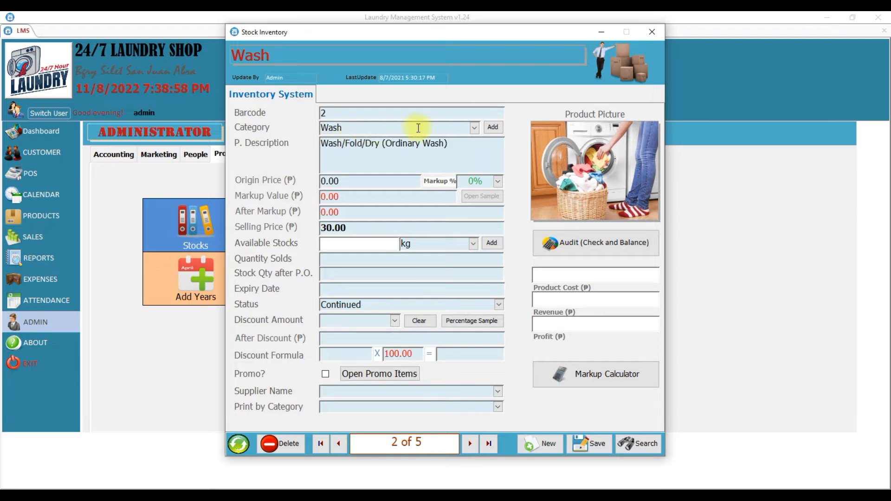
Set the ordinary wash item's category to Full Service and its selling price to 25.00, and save the record.
{"action": "left_click", "coordinate": [474, 128]}
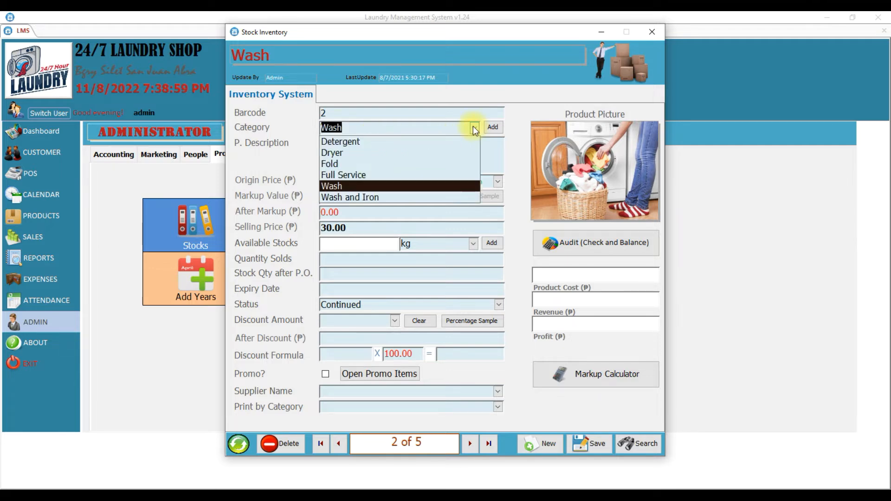
{"action": "left_click", "coordinate": [333, 174]}
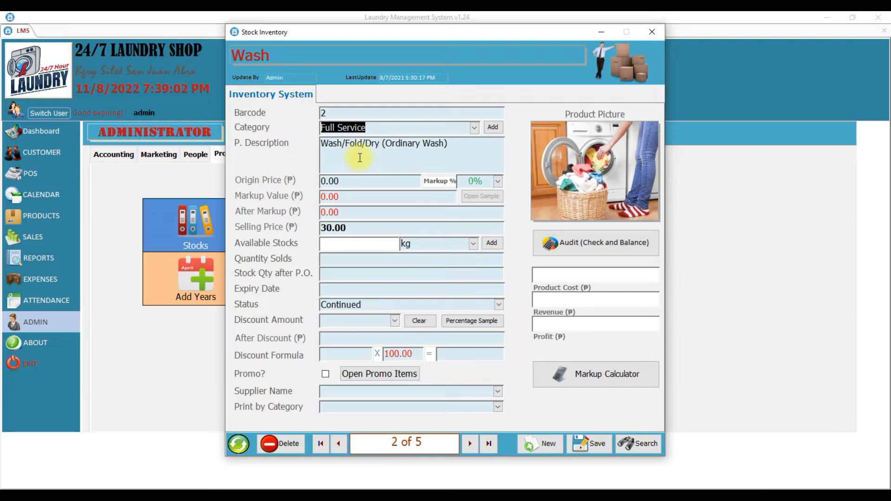
{"action": "left_click_drag", "start_coordinate": [354, 228], "coordinate": [291, 228]}
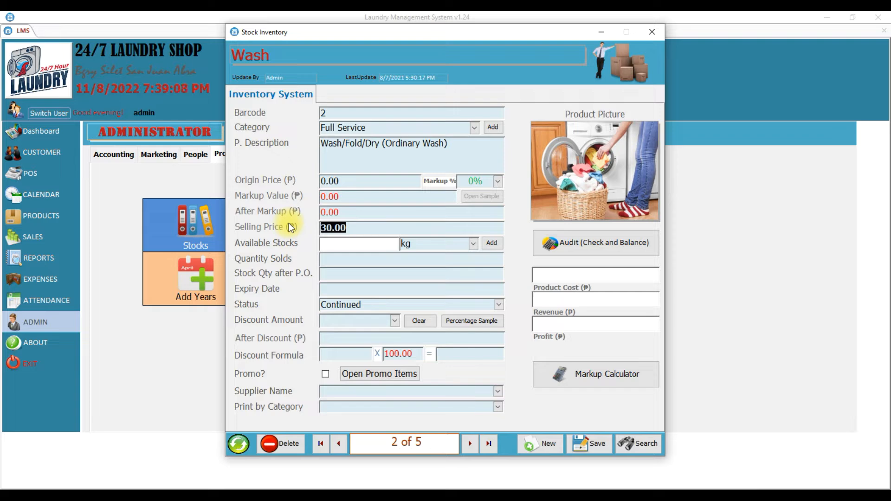
{"action": "type", "text": "25"}
{"action": "key", "text": "Return"}
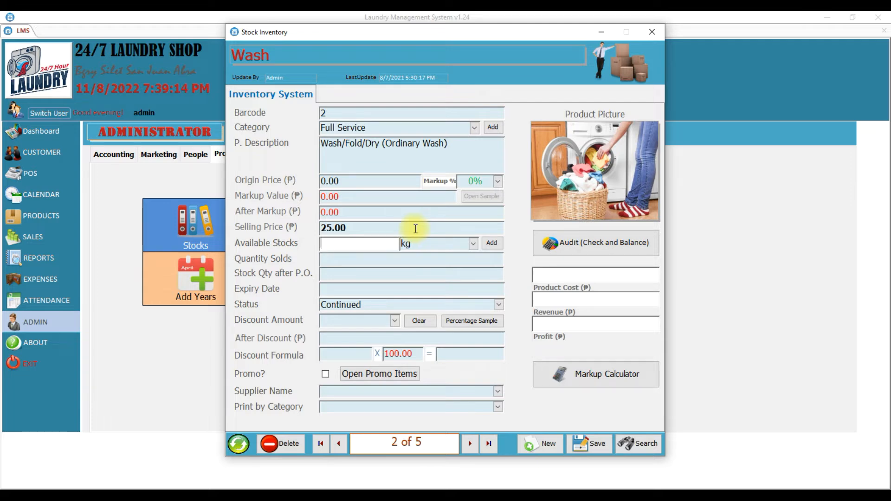
{"action": "left_click", "coordinate": [588, 444]}
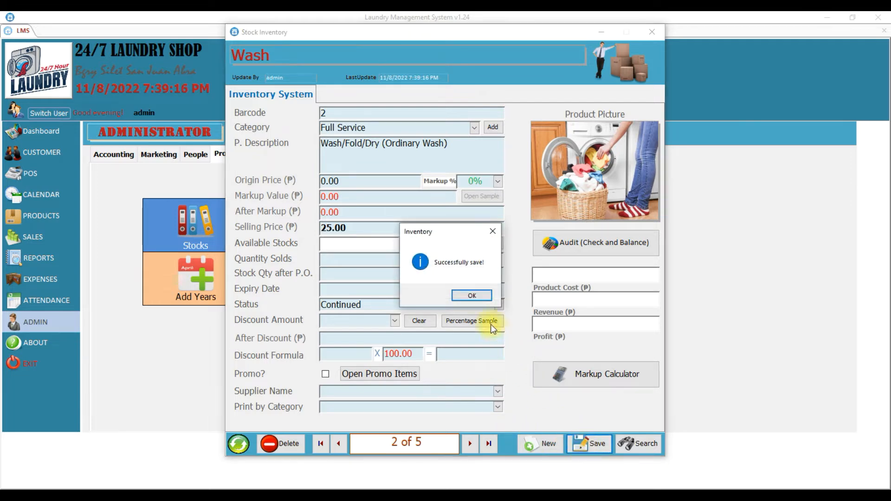
{"action": "left_click", "coordinate": [473, 296]}
Go back to the Tide 4.5kg record, set its origin price to 0, and apply the after-markup price as selling price.
{"action": "left_click", "coordinate": [337, 445]}
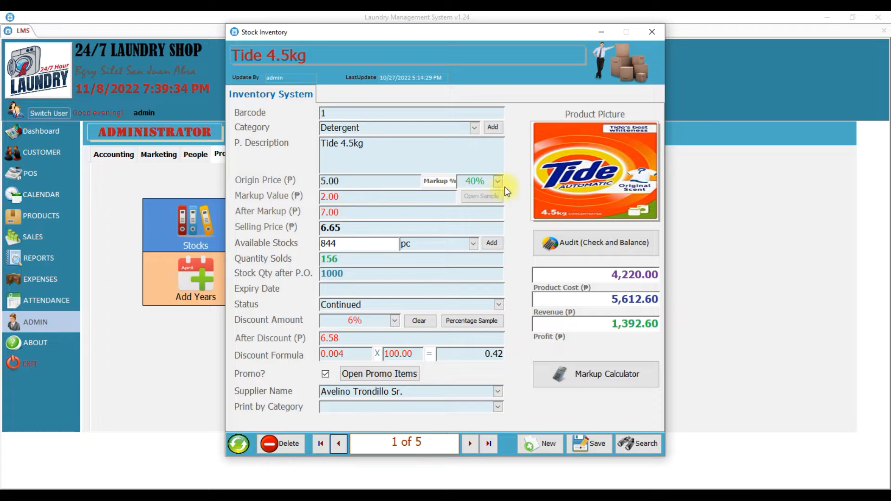
{"action": "left_click_drag", "start_coordinate": [358, 182], "coordinate": [252, 177]}
{"action": "type", "text": "0"}
{"action": "key", "text": "Tab"}
{"action": "left_click", "coordinate": [354, 227]}
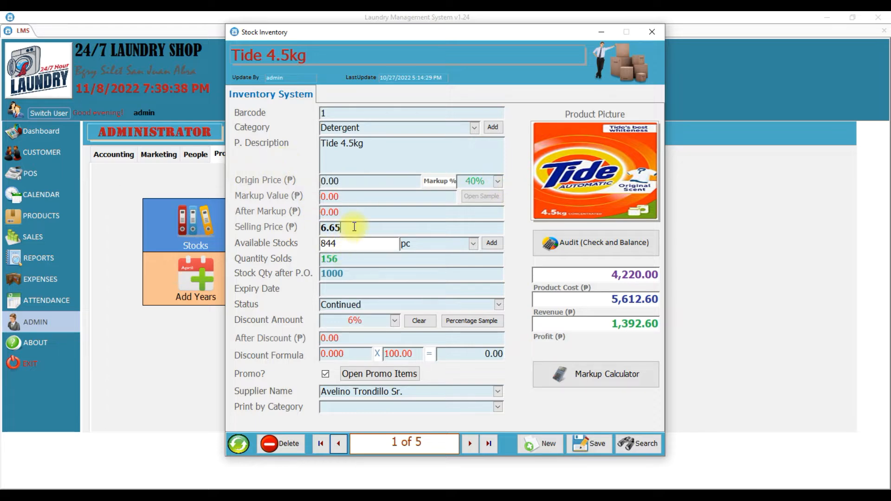
{"action": "double_click", "coordinate": [349, 212]}
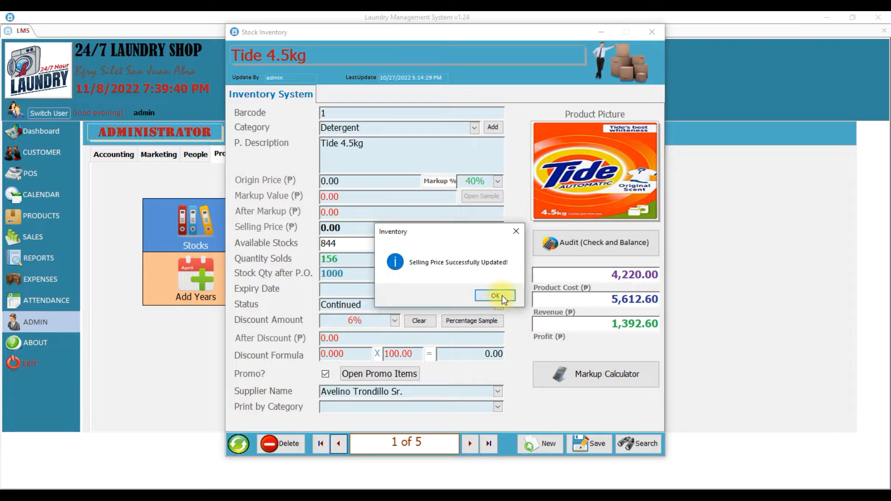
{"action": "left_click", "coordinate": [503, 295]}
Set the Tide 4.5kg record's stock quantity after P.O. and its available stocks to 0.
{"action": "left_click_drag", "start_coordinate": [352, 273], "coordinate": [275, 278]}
{"action": "type", "text": "0"}
{"action": "key", "text": "Return"}
{"action": "left_click", "coordinate": [355, 257]}
{"action": "left_click_drag", "start_coordinate": [345, 243], "coordinate": [259, 244]}
{"action": "type", "text": "0"}
{"action": "key", "text": "Return"}
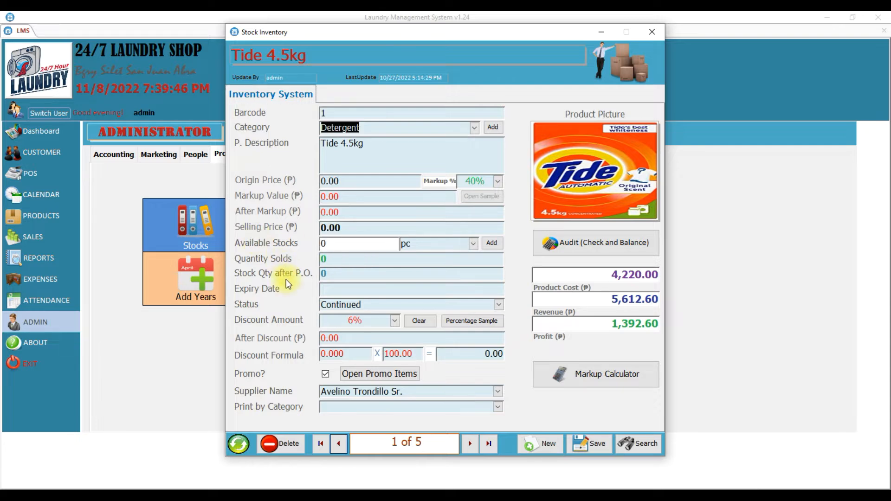
Add FREE to the Tide 4.5kg product description, save the record, and move on to the Downy record.
{"action": "left_click", "coordinate": [371, 144]}
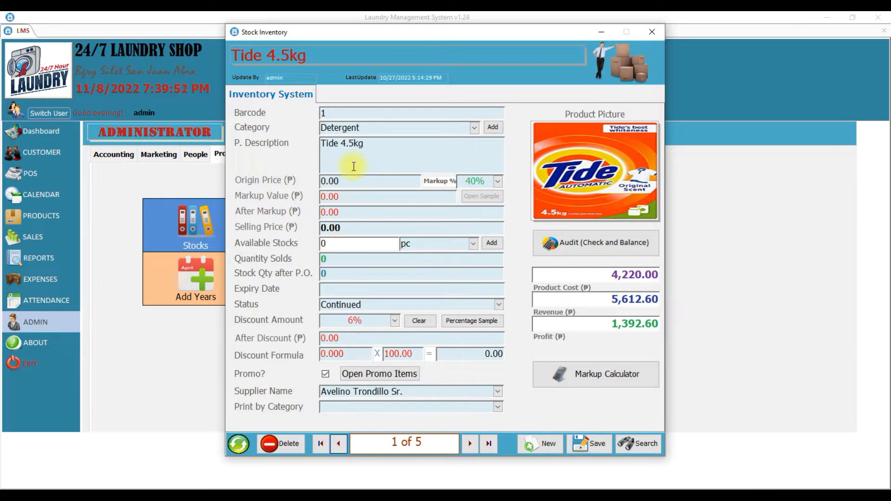
{"action": "type", "text": "FREE"}
{"action": "left_click", "coordinate": [599, 445]}
{"action": "left_click", "coordinate": [471, 297]}
{"action": "left_click", "coordinate": [471, 445]}
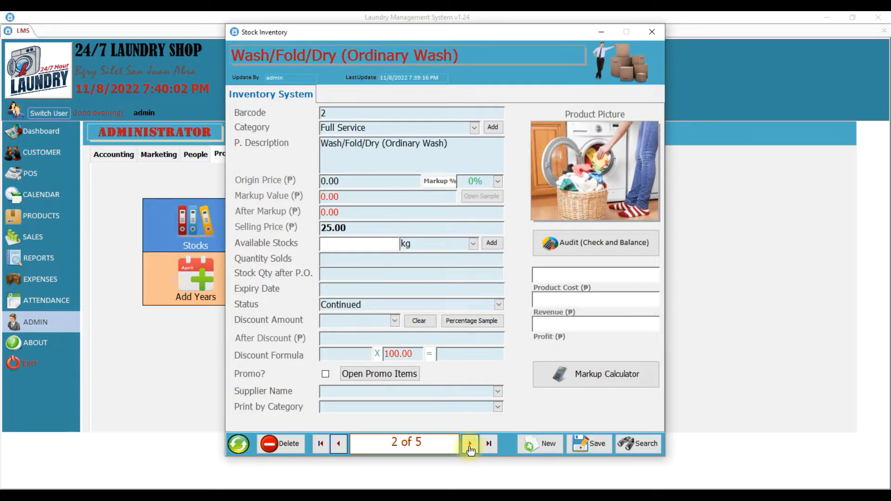
{"action": "left_click", "coordinate": [471, 444]}
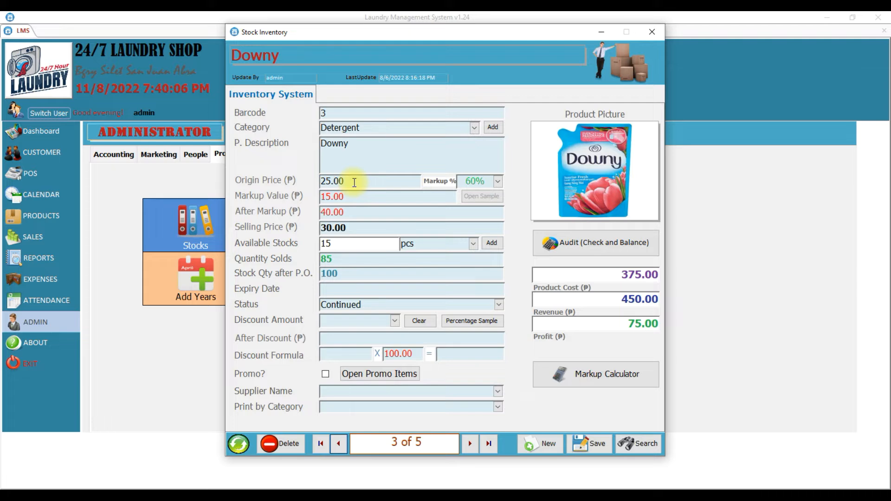
Set Downy's origin price to 5.00 and apply the after-markup price as its selling price.
{"action": "left_click_drag", "start_coordinate": [358, 181], "coordinate": [284, 188]}
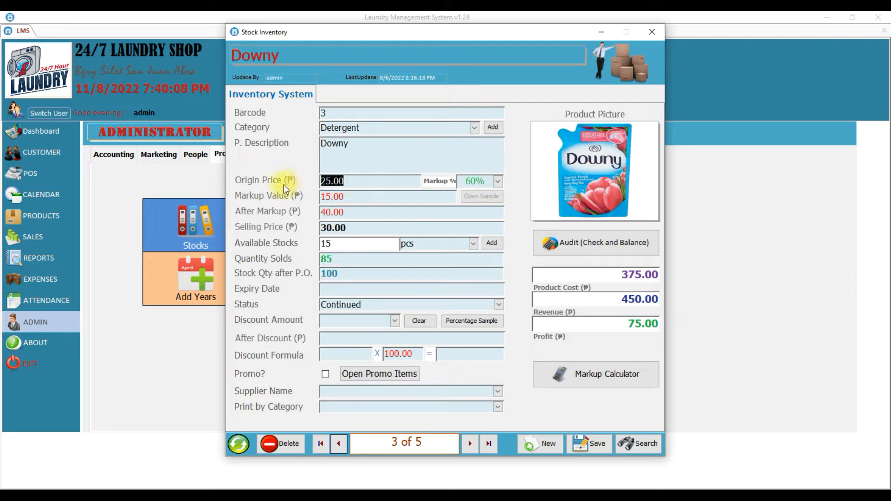
{"action": "type", "text": "5"}
{"action": "key", "text": "Tab"}
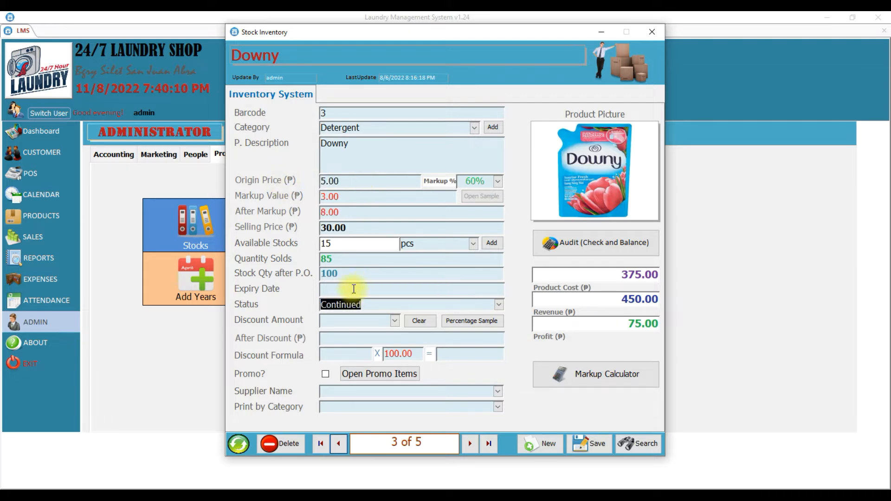
{"action": "double_click", "coordinate": [354, 212]}
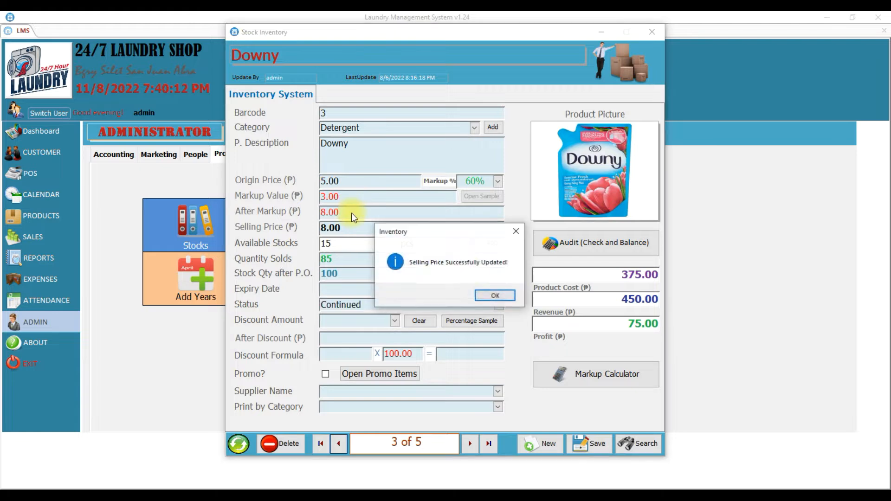
{"action": "left_click", "coordinate": [496, 296]}
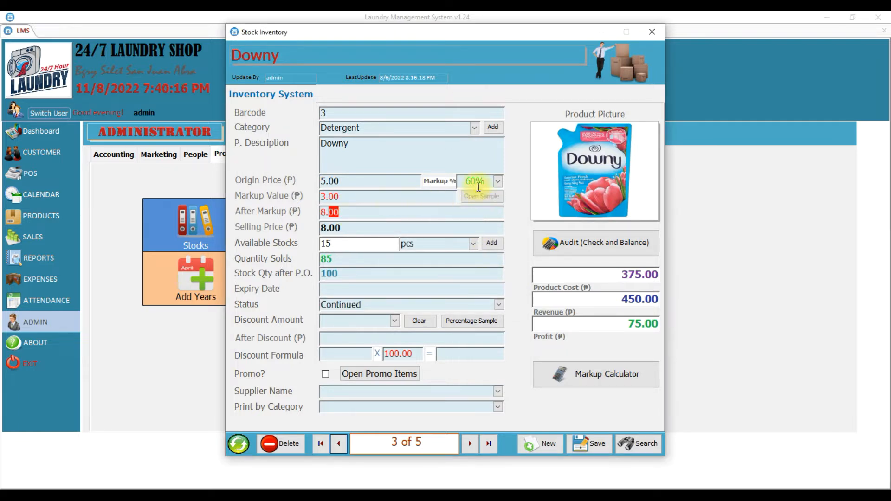
{"action": "left_click", "coordinate": [497, 181]}
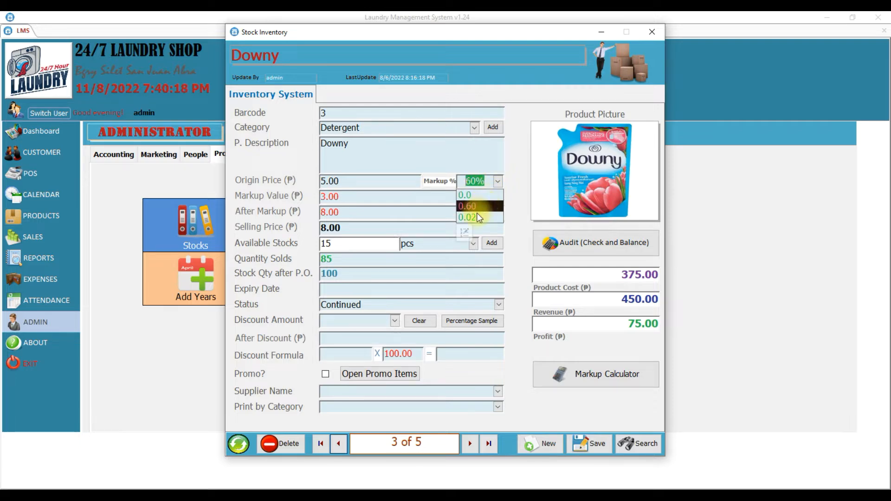
{"action": "left_click", "coordinate": [465, 231]}
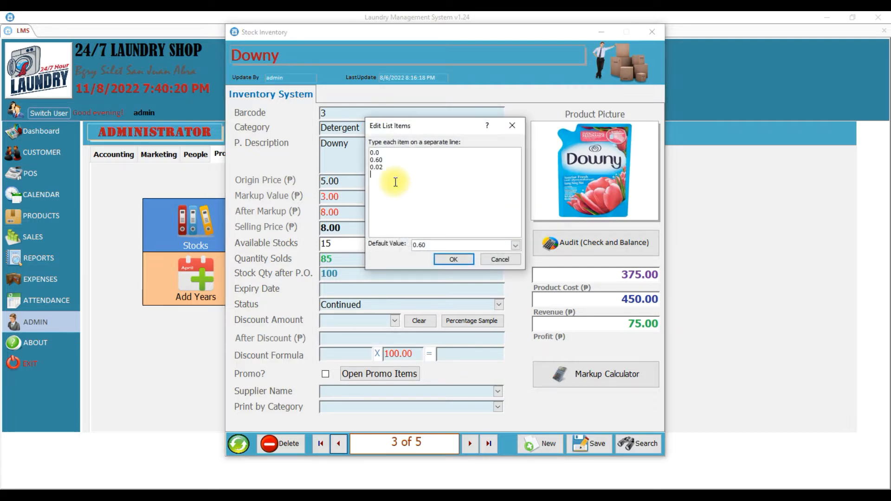
{"action": "left_click", "coordinate": [500, 259]}
Set Downy's origin price to 6.00 and update its selling price to the after-markup price.
{"action": "double_click", "coordinate": [352, 183]}
{"action": "type", "text": "6"}
{"action": "key", "text": "Tab"}
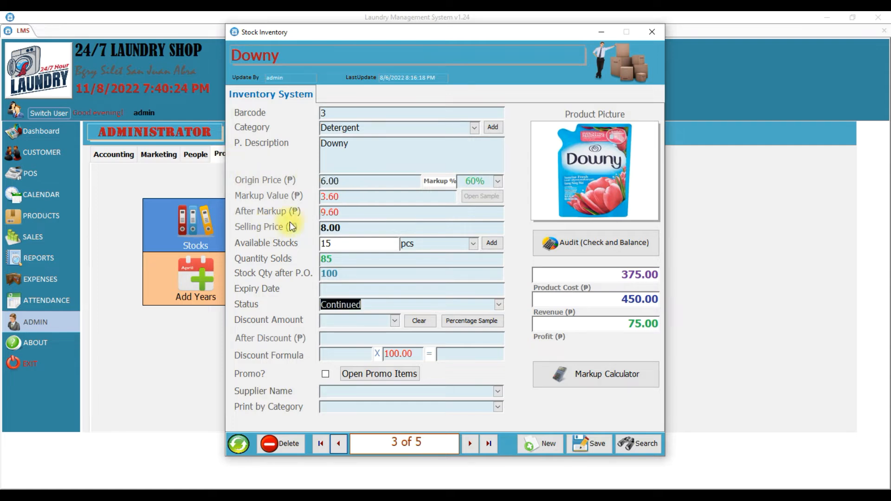
{"action": "double_click", "coordinate": [354, 211]}
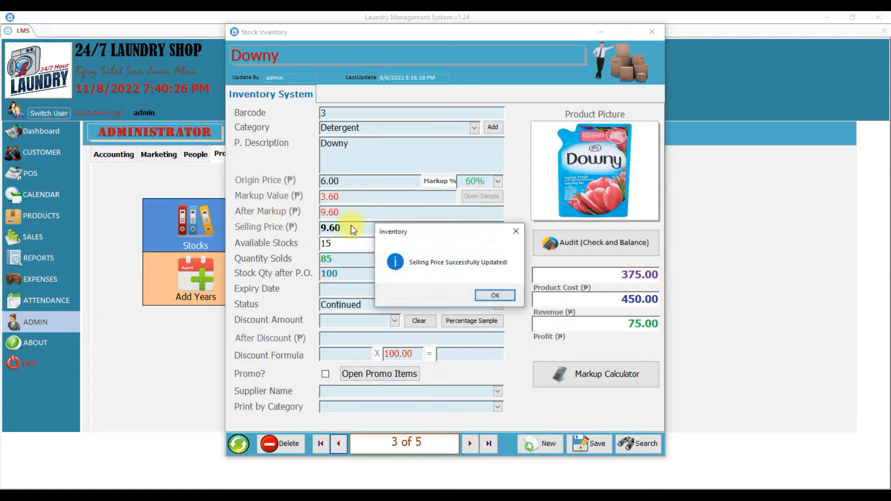
{"action": "left_click", "coordinate": [496, 294]}
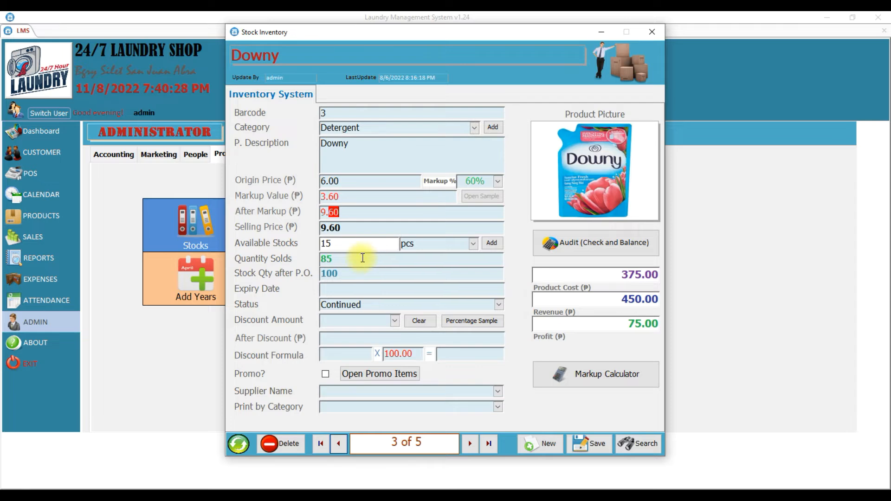
Change Downy's stock unit to sache and save the record.
{"action": "left_click", "coordinate": [473, 244]}
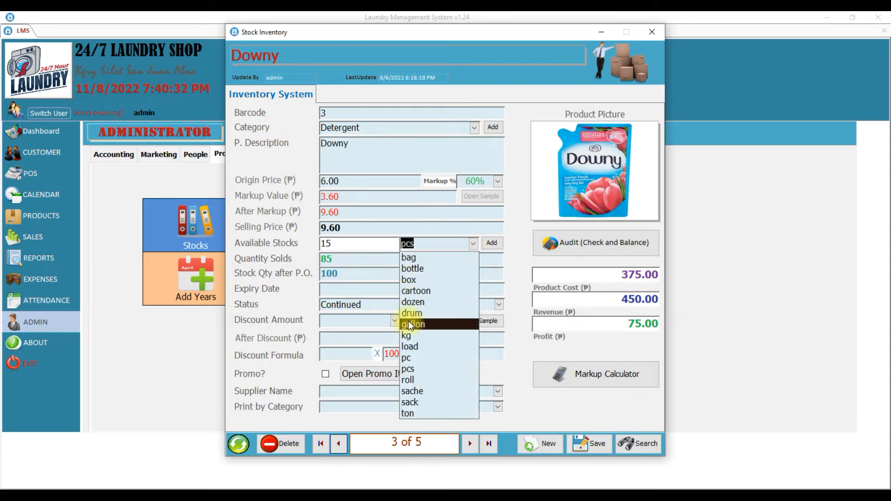
{"action": "left_click", "coordinate": [411, 392]}
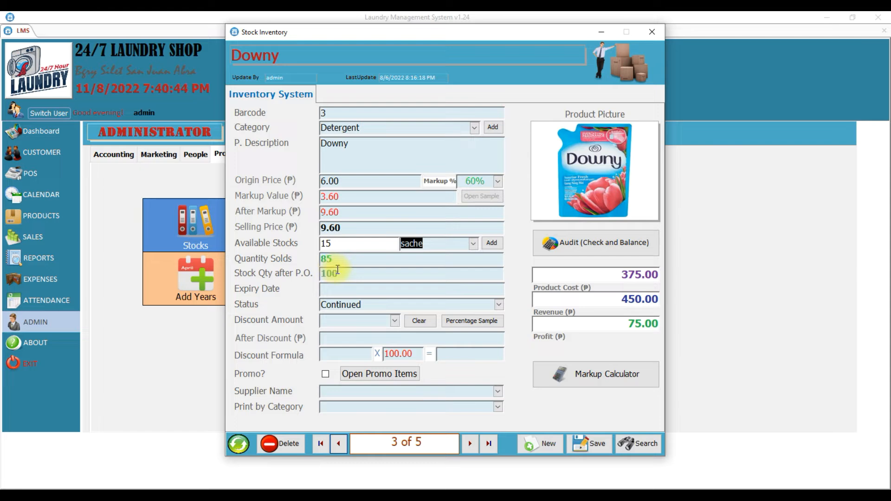
{"action": "left_click", "coordinate": [588, 443]}
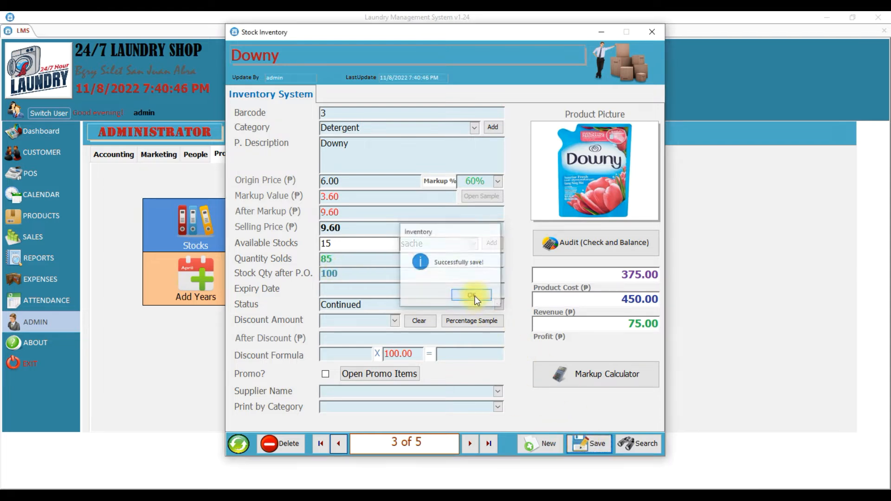
{"action": "left_click", "coordinate": [472, 296]}
Go to the Dryer record, set its origin price to 10.00, and apply the after-markup price as its selling price.
{"action": "left_click", "coordinate": [471, 444]}
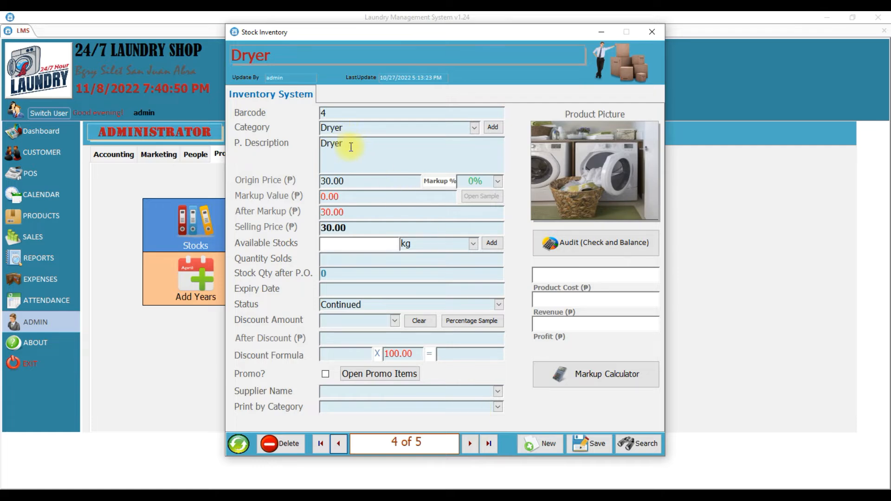
{"action": "left_click", "coordinate": [352, 182]}
{"action": "left_click_drag", "start_coordinate": [357, 182], "coordinate": [299, 183]}
{"action": "type", "text": "10"}
{"action": "key", "text": "Tab"}
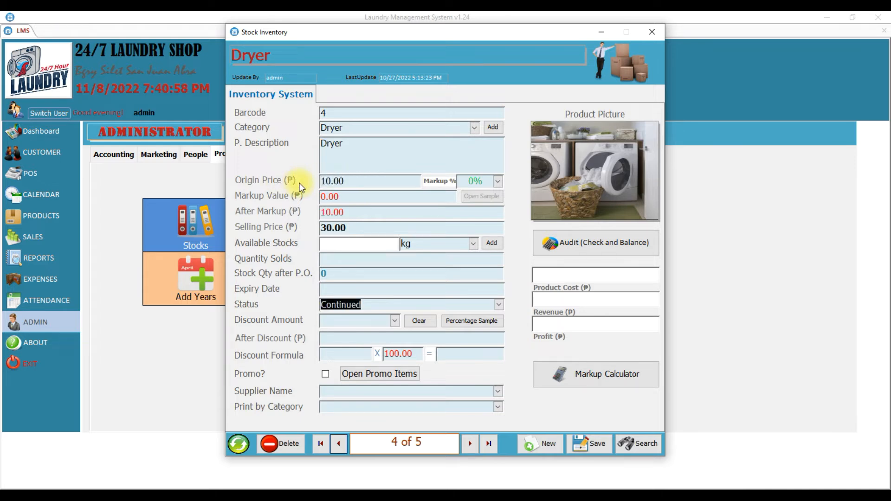
{"action": "double_click", "coordinate": [354, 212]}
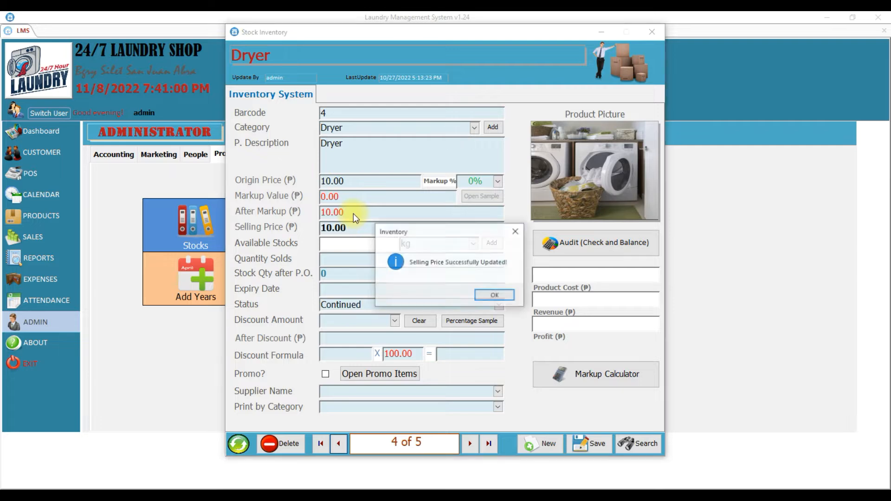
Go to the Fold record, set its origin price to 5.00, and apply the after-markup price as its selling price.
{"action": "left_click", "coordinate": [485, 295]}
{"action": "left_click", "coordinate": [471, 444]}
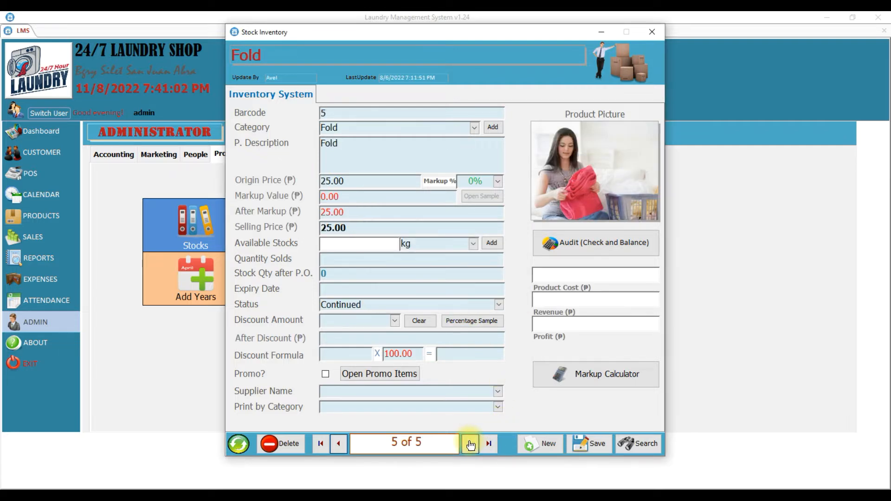
{"action": "left_click_drag", "start_coordinate": [364, 181], "coordinate": [239, 180]}
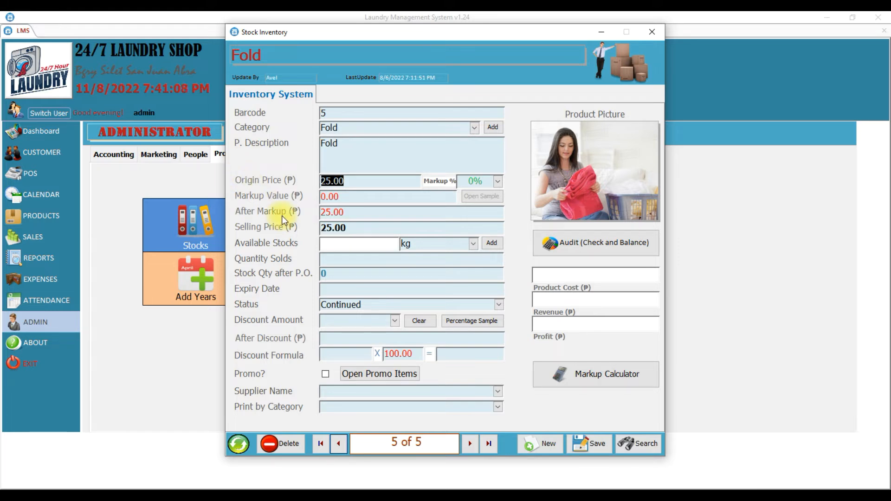
{"action": "type", "text": "5"}
{"action": "key", "text": "Tab"}
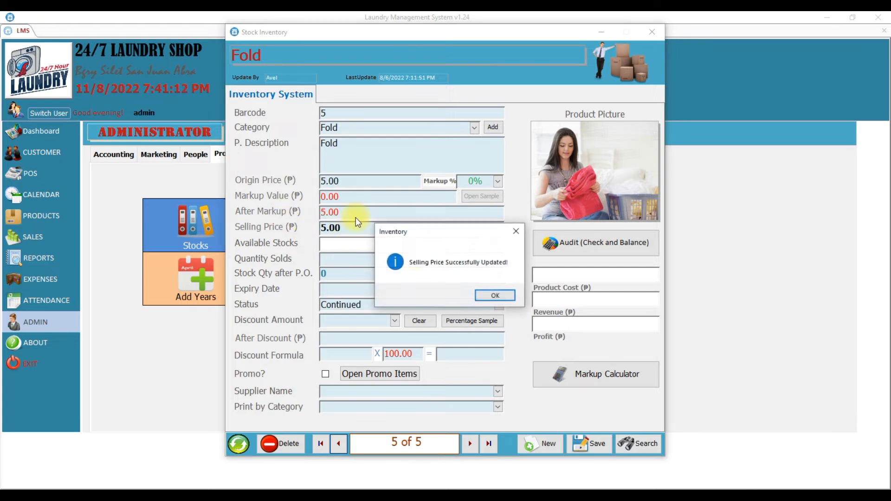
{"action": "left_click", "coordinate": [501, 295]}
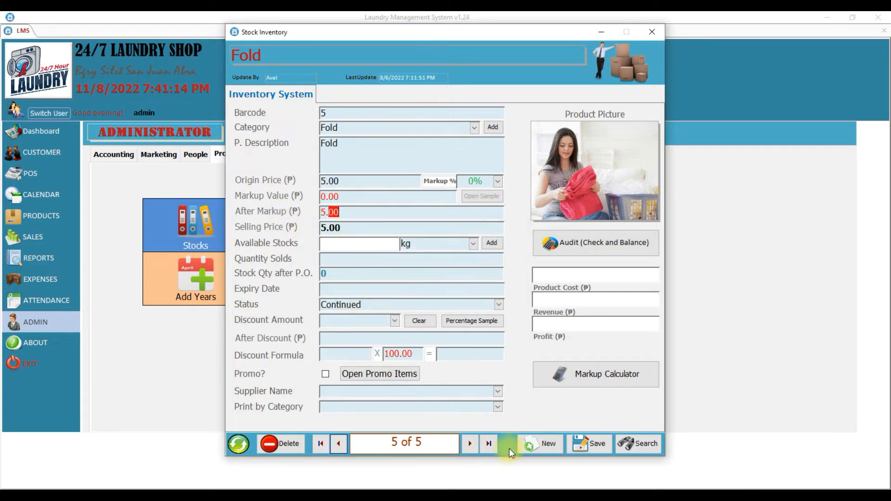
Start a new stock record with the Full Service category and barcode 6.
{"action": "left_click", "coordinate": [469, 444]}
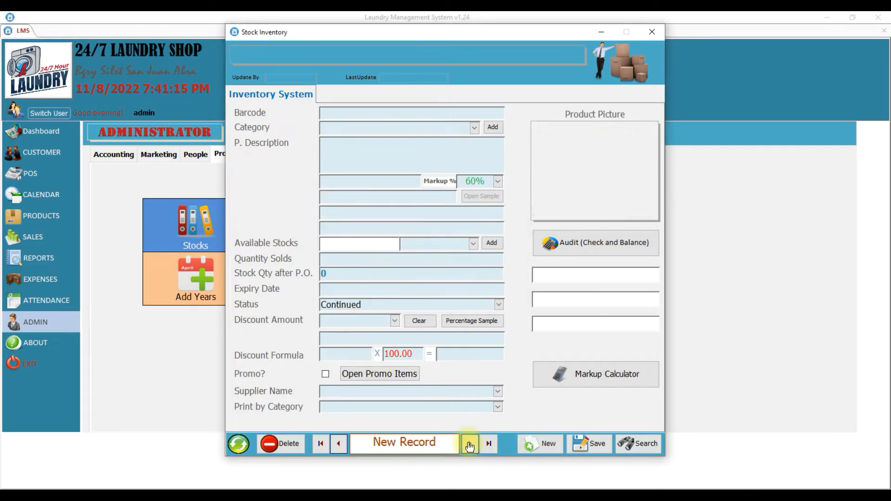
{"action": "left_click", "coordinate": [338, 445]}
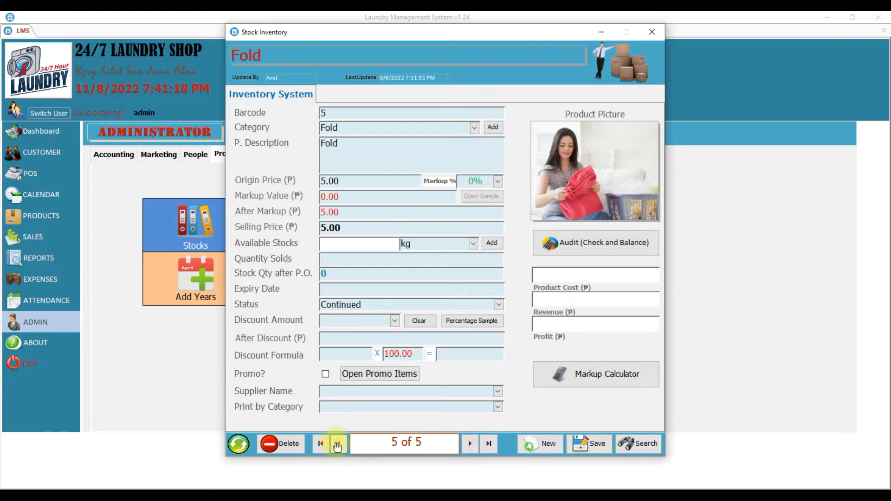
{"action": "left_click", "coordinate": [470, 444]}
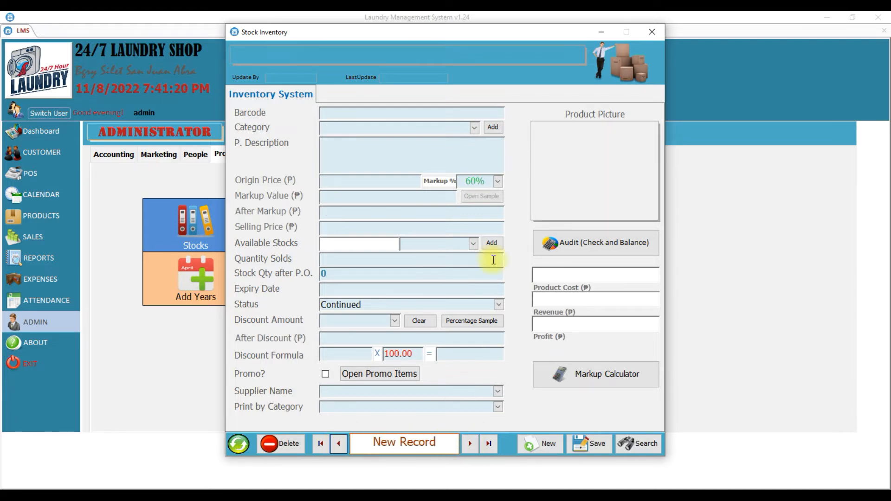
{"action": "left_click", "coordinate": [476, 128]}
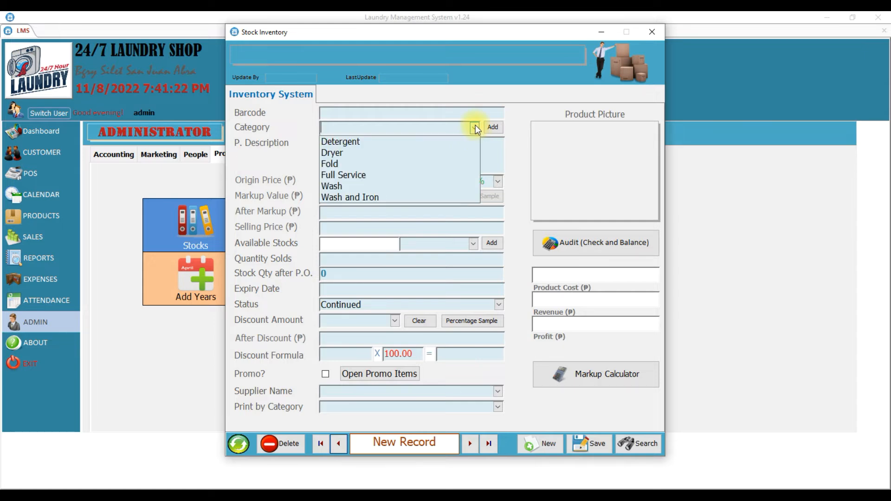
{"action": "left_click", "coordinate": [353, 174]}
{"action": "left_click", "coordinate": [355, 117]}
{"action": "type", "text": "6"}
Enter "Towels/Pillow Case/ Bobre Kama" as the new record's product description.
{"action": "left_click", "coordinate": [369, 150]}
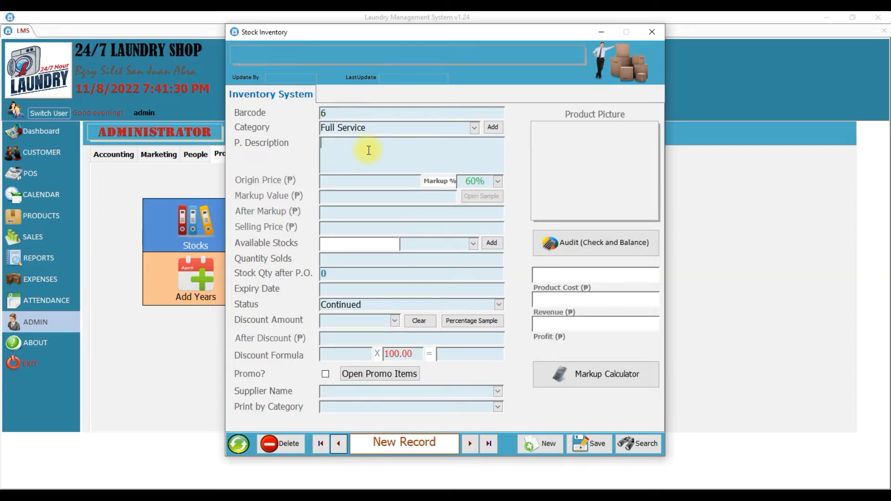
{"action": "type", "text": "Towels/"}
{"action": "type", "text": "Pillow/"}
{"action": "key", "text": "BackSpace"}
{"action": "type", "text": "Case/ Bobre"}
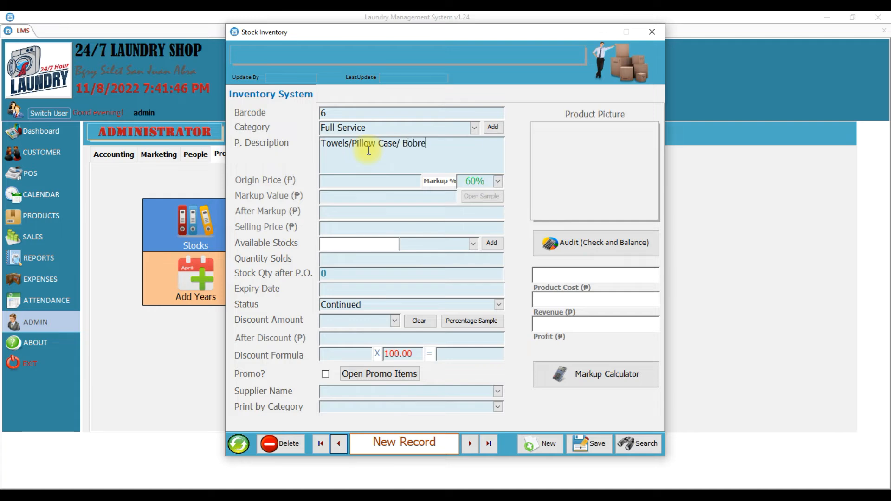
{"action": "type", "text": " Kama"}
Set the new record's origin price to 35.00 and its markup to 2%.
{"action": "left_click", "coordinate": [356, 184]}
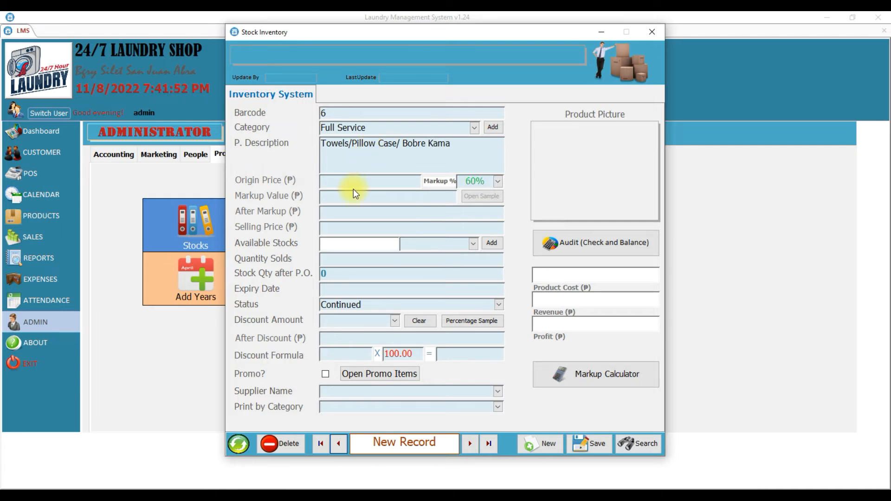
{"action": "type", "text": "35"}
{"action": "key", "text": "Return"}
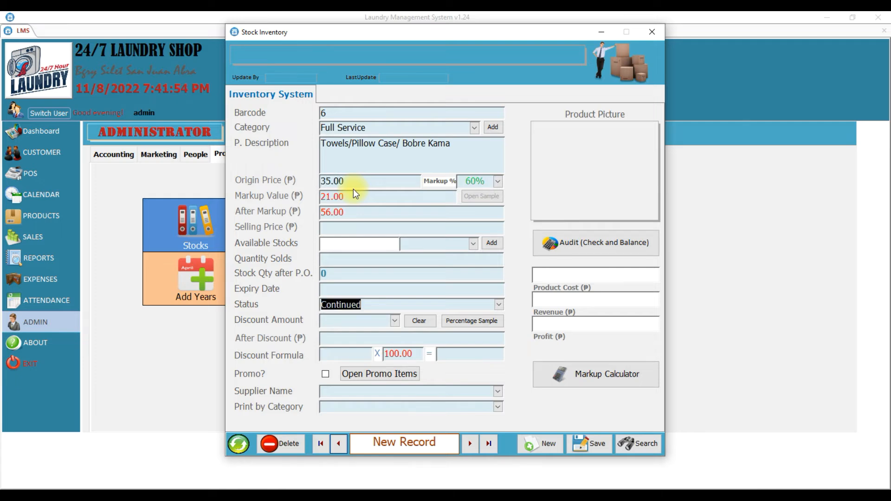
{"action": "left_click", "coordinate": [496, 183]}
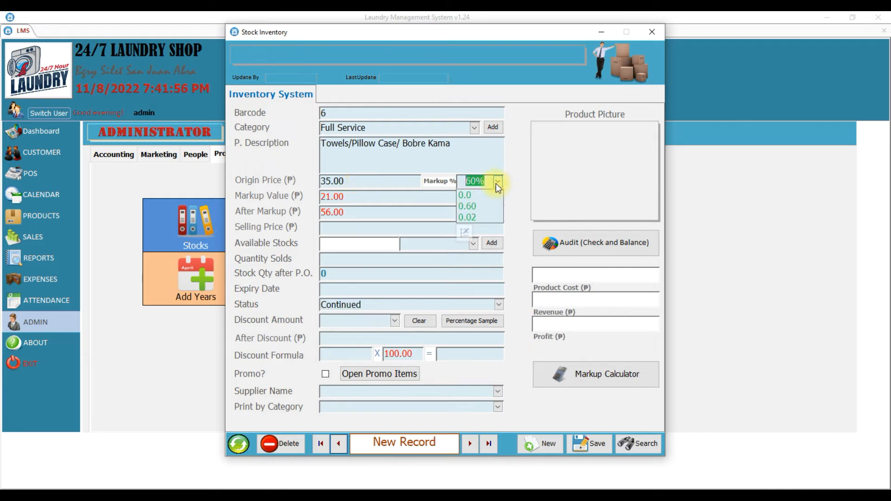
{"action": "left_click", "coordinate": [472, 216]}
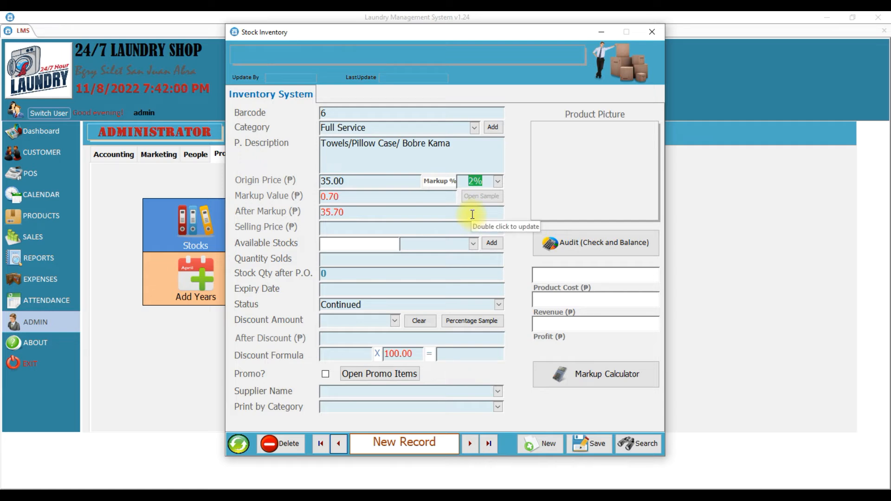
Edit the list of markup percentages, adding 0.03 and changing the 0.60 entry to 0.06.
{"action": "left_click", "coordinate": [497, 182]}
{"action": "left_click", "coordinate": [464, 227]}
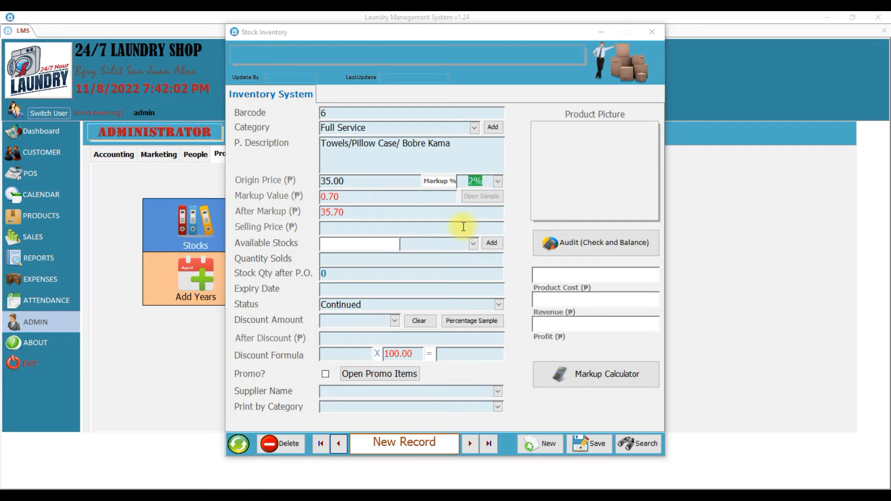
{"action": "type", "text": "0.03"}
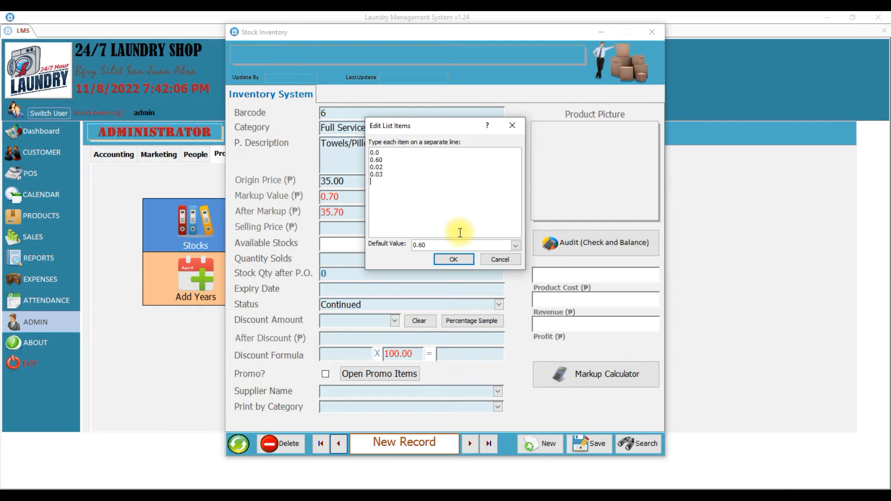
{"action": "left_click_drag", "start_coordinate": [375, 161], "coordinate": [390, 161]}
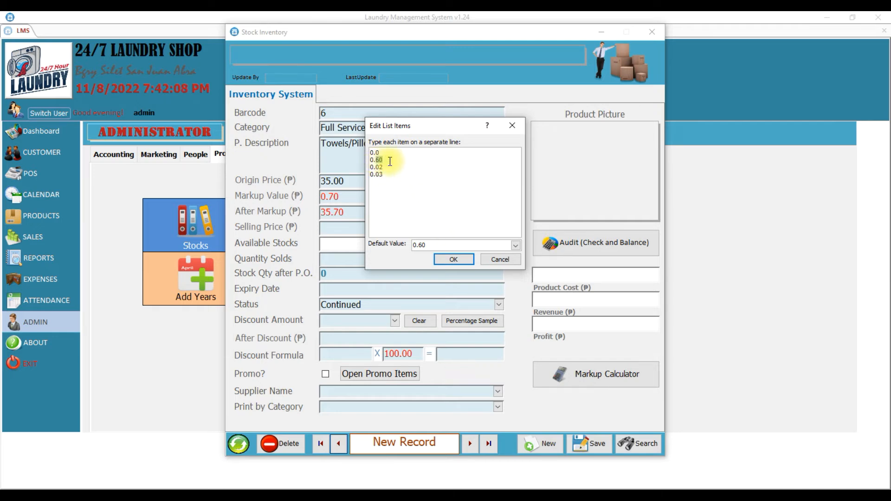
{"action": "type", "text": "06"}
{"action": "left_click", "coordinate": [454, 259]}
Try the 3% markup, change it to 6%, and apply the after-markup price as the selling price.
{"action": "left_click", "coordinate": [497, 181]}
{"action": "left_click", "coordinate": [472, 228]}
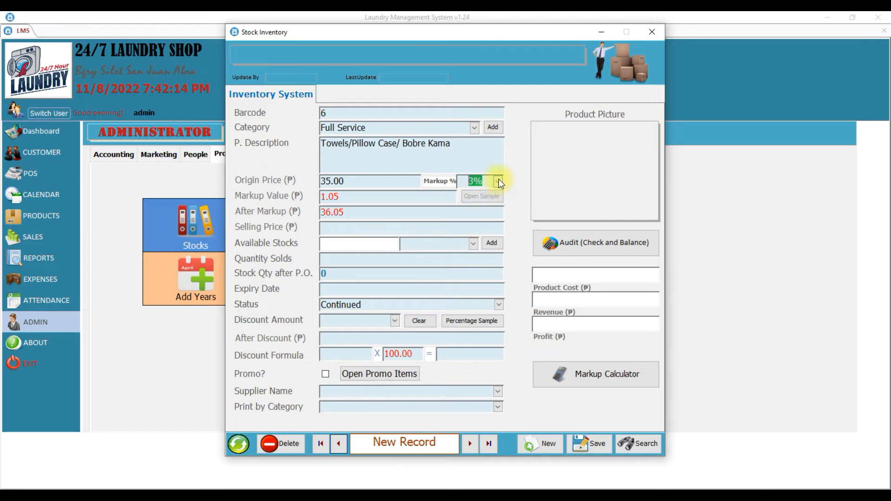
{"action": "left_click", "coordinate": [498, 181]}
{"action": "left_click", "coordinate": [485, 211]}
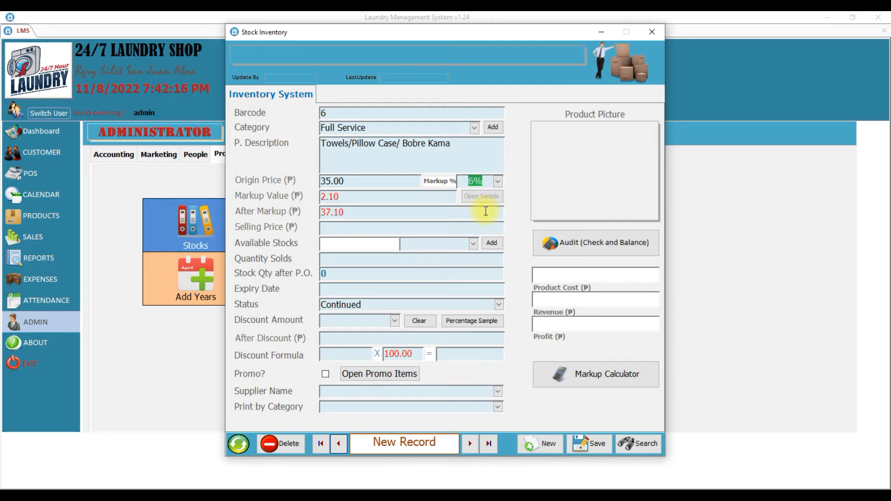
{"action": "double_click", "coordinate": [339, 212]}
{"action": "left_click", "coordinate": [505, 296]}
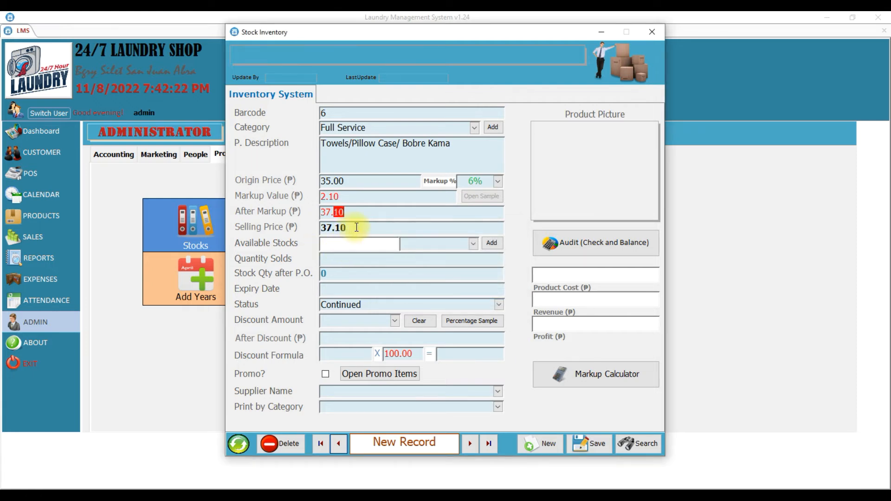
Set the selling price to 38.00 and save the record.
{"action": "left_click_drag", "start_coordinate": [357, 227], "coordinate": [281, 230]}
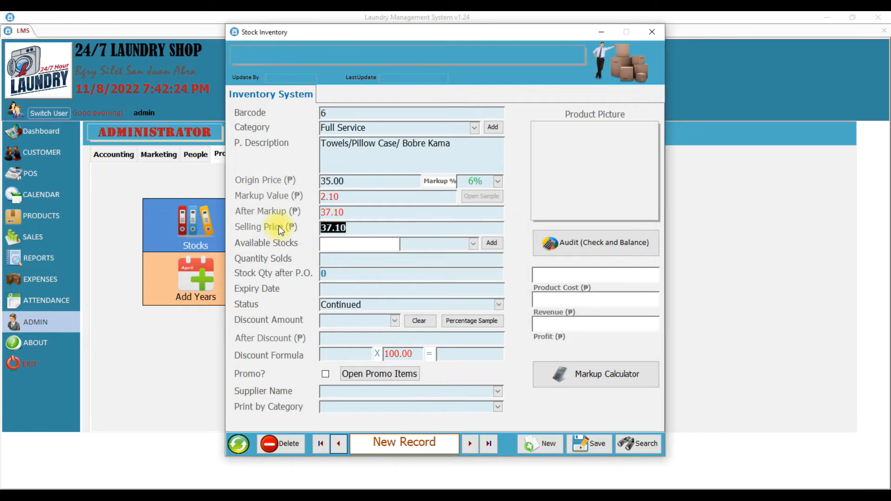
{"action": "type", "text": "38"}
{"action": "key", "text": "Return"}
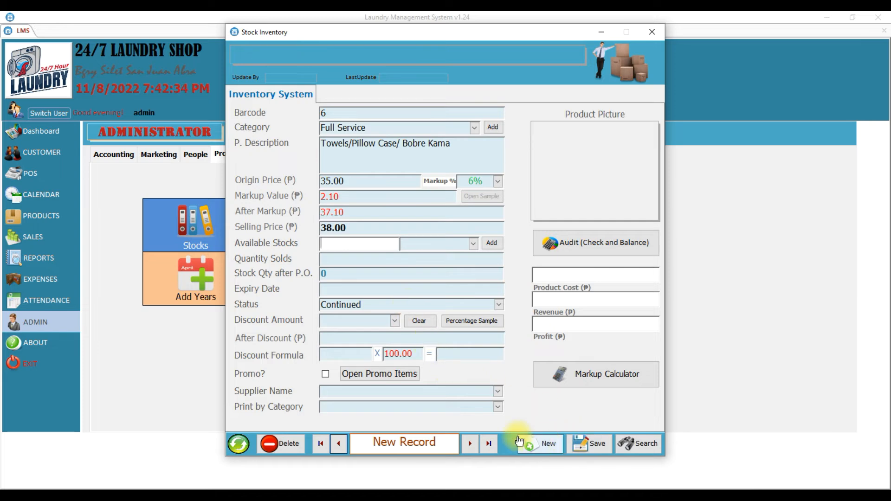
{"action": "left_click", "coordinate": [589, 446]}
{"action": "left_click", "coordinate": [476, 296]}
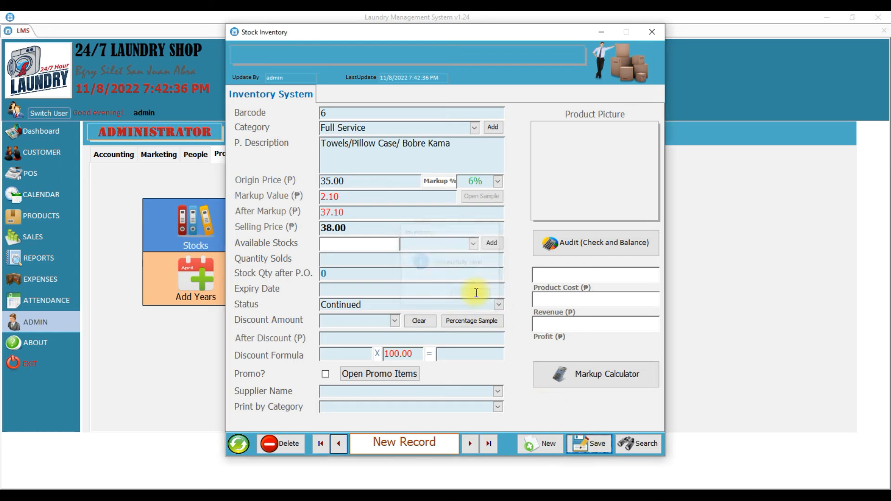
Attach towels.jfif from the Desktop as the record's product picture.
{"action": "double_click", "coordinate": [574, 207]}
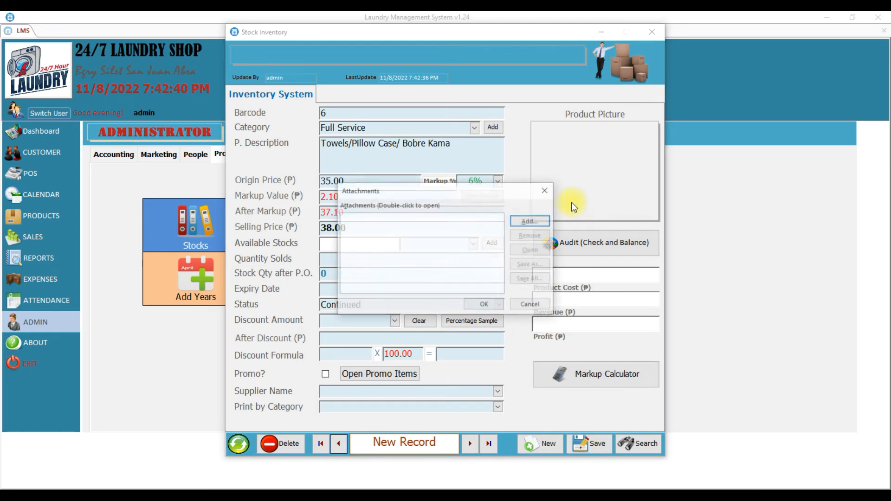
{"action": "left_click", "coordinate": [531, 307]}
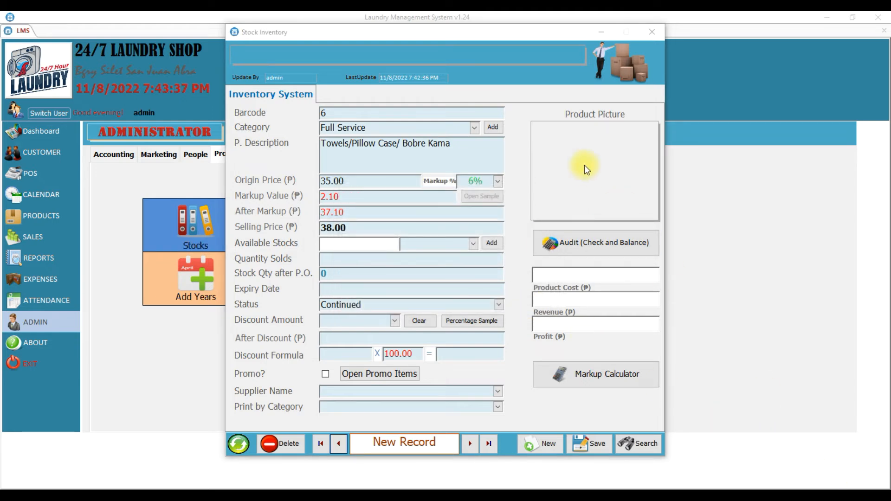
{"action": "double_click", "coordinate": [584, 165]}
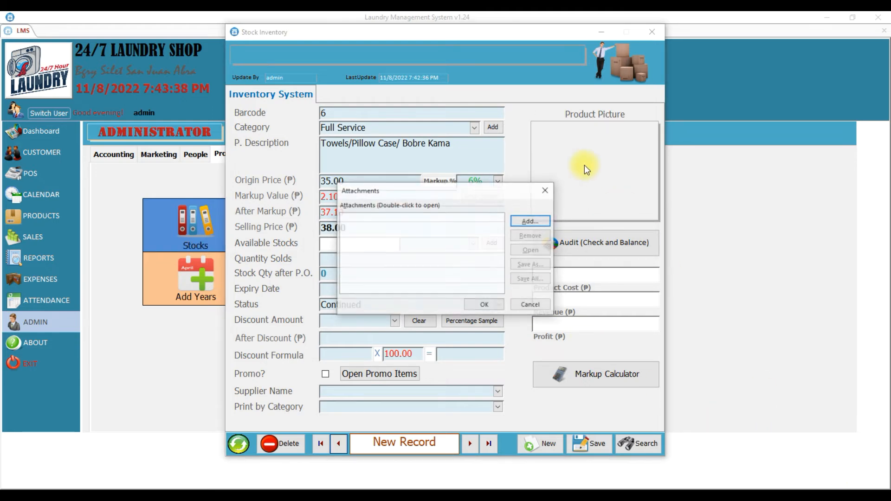
{"action": "left_click", "coordinate": [532, 221]}
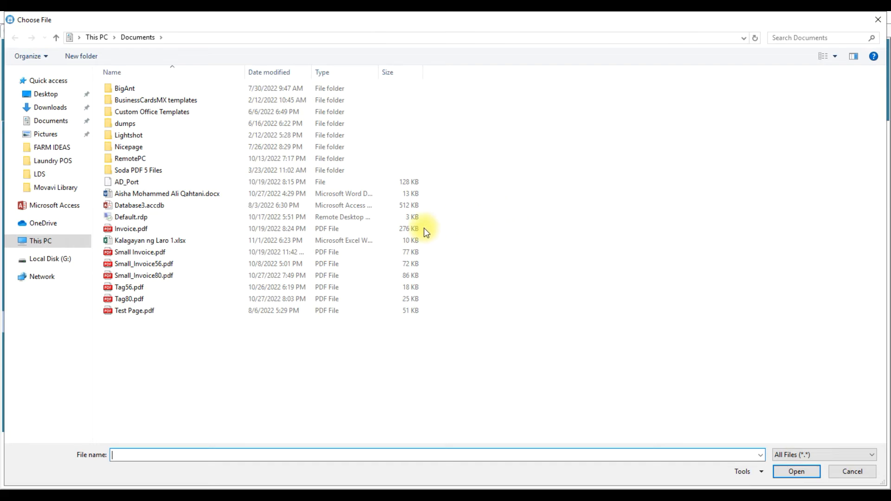
{"action": "left_click", "coordinate": [44, 98]}
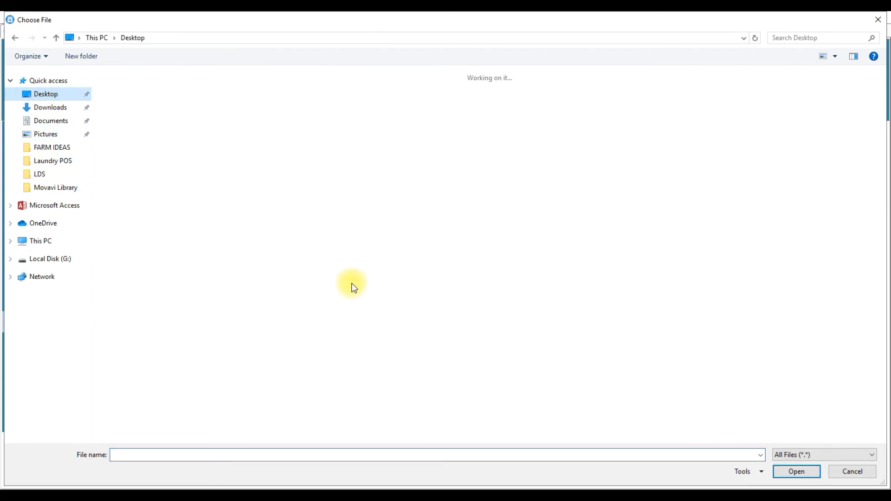
{"action": "left_click", "coordinate": [312, 395]}
{"action": "double_click", "coordinate": [312, 395]}
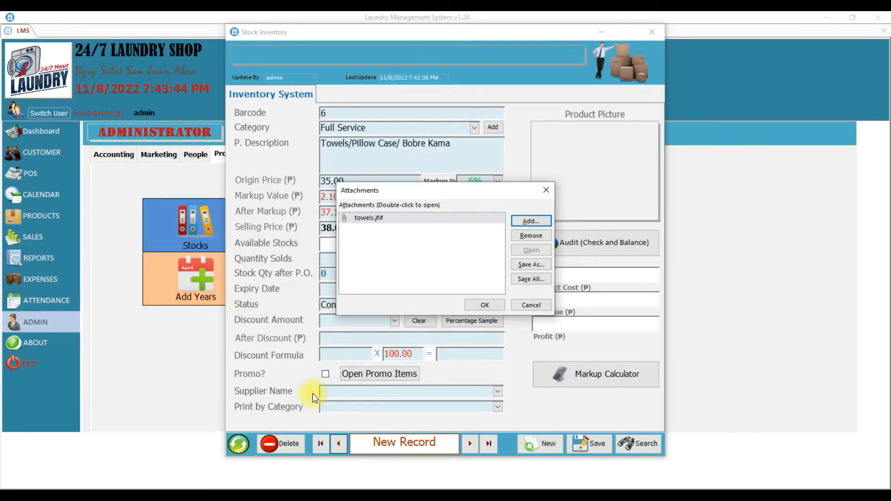
{"action": "left_click", "coordinate": [483, 306]}
Attach macys.jpg from the Desktop as the product picture and save the record.
{"action": "left_click", "coordinate": [493, 319]}
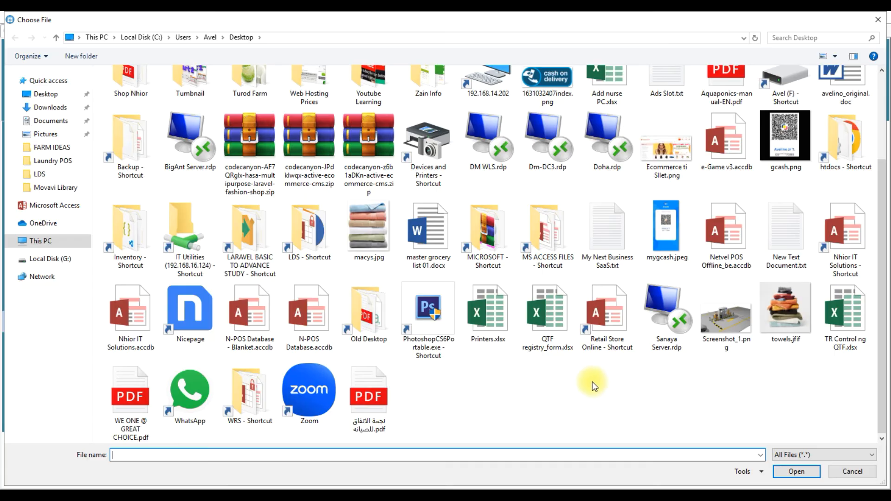
{"action": "double_click", "coordinate": [367, 233]}
{"action": "left_click", "coordinate": [485, 305]}
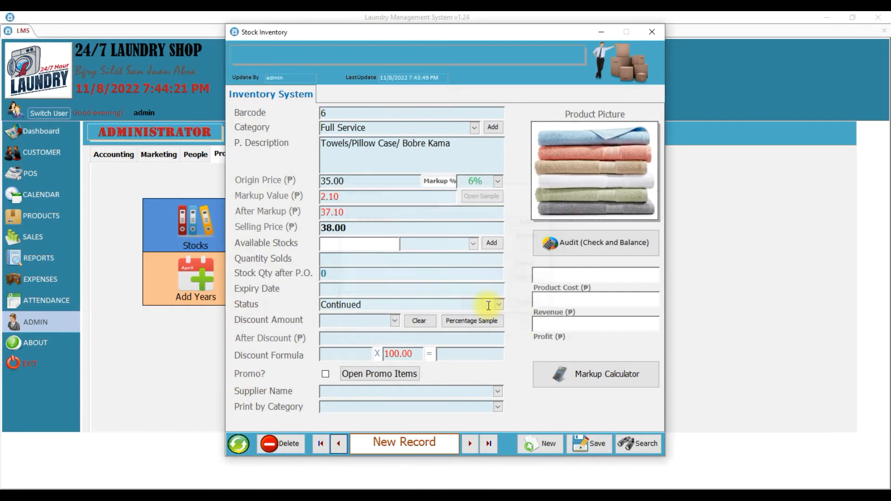
{"action": "left_click", "coordinate": [582, 445]}
{"action": "left_click", "coordinate": [483, 294]}
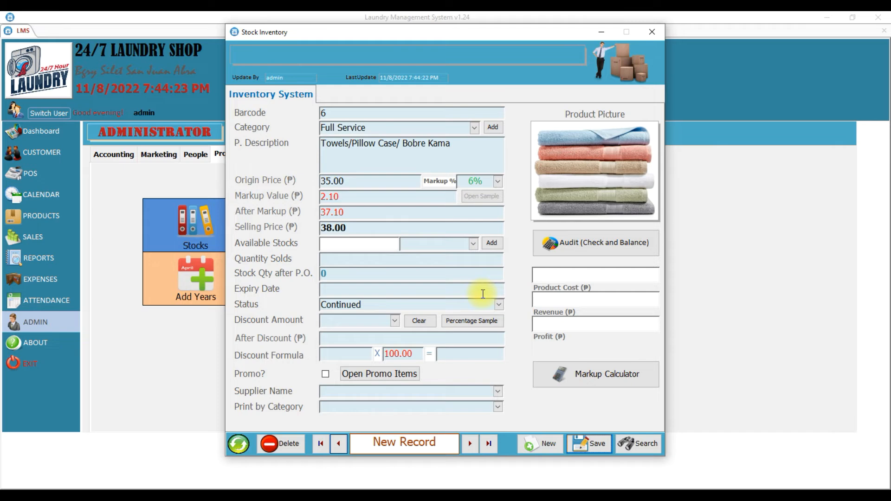
Start another stock record with barcode 7 and the Full Service category.
{"action": "left_click", "coordinate": [548, 450]}
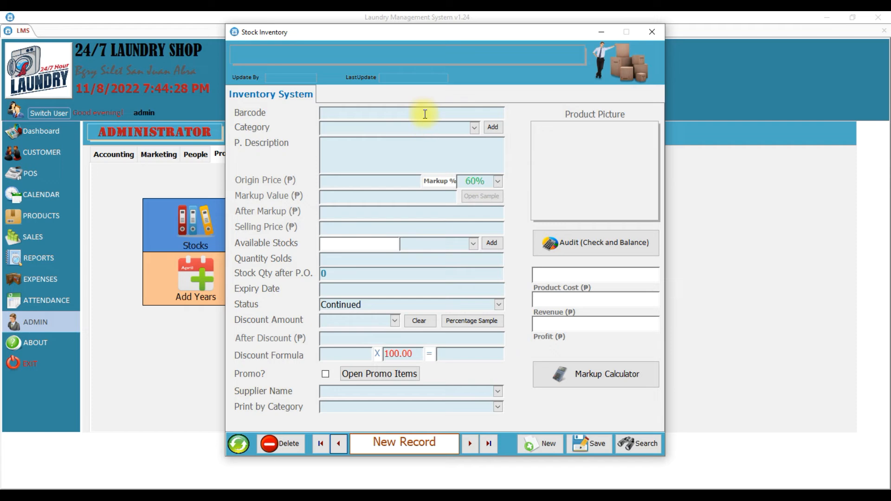
{"action": "type", "text": "7"}
{"action": "left_click", "coordinate": [475, 128]}
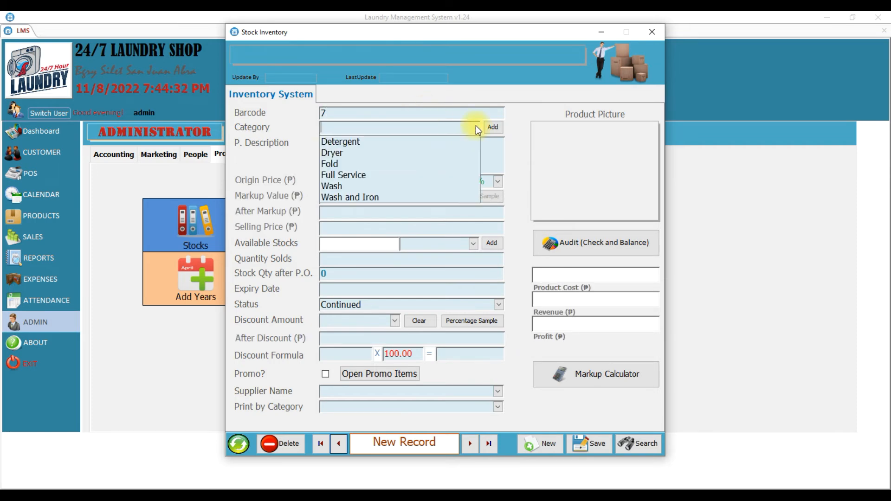
{"action": "left_click", "coordinate": [343, 173]}
{"action": "left_click", "coordinate": [344, 152]}
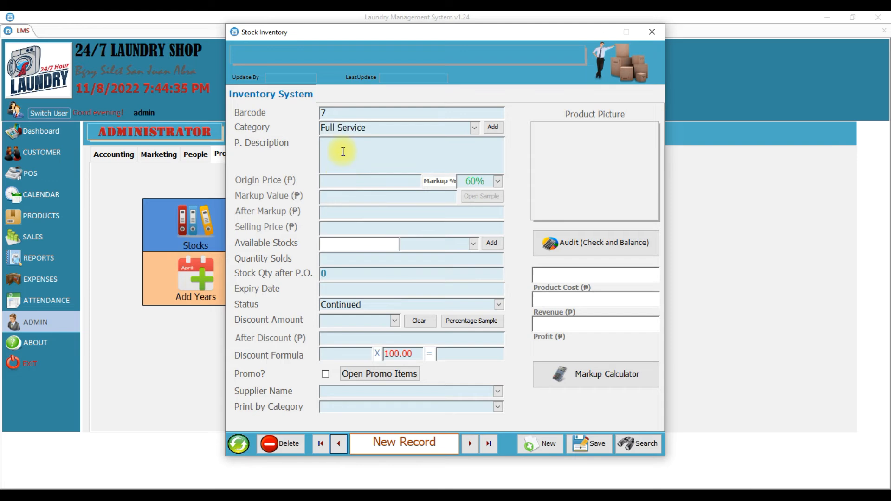
Enter Blankets/Curtains/Comforters as the product description of the new stock record.
{"action": "type", "text": "Blankets/Curtains/Comforts"}
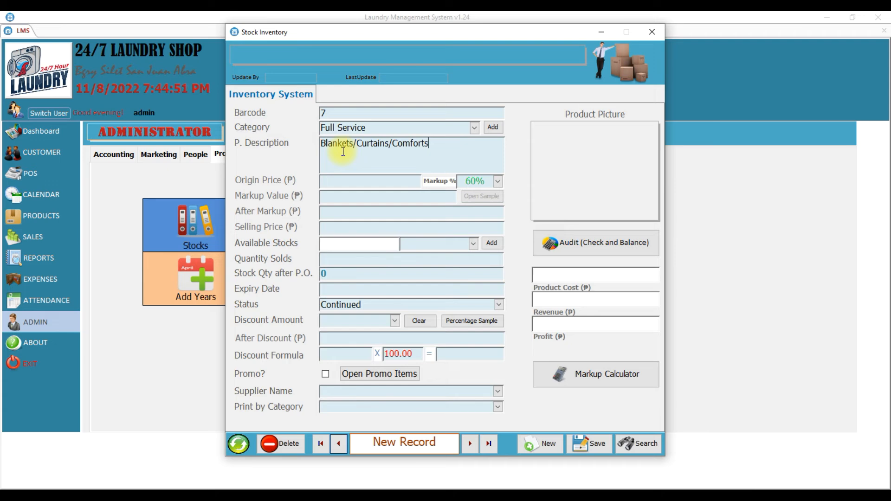
{"action": "key", "text": "BackSpace"}
{"action": "type", "text": "ers"}
Set the origin price to 75.00 with a 0% markup and update the selling price to 75.00.
{"action": "type", "text": "75"}
{"action": "key", "text": "Return"}
{"action": "left_click", "coordinate": [498, 183]}
{"action": "left_click", "coordinate": [486, 196]}
{"action": "left_click", "coordinate": [357, 215]}
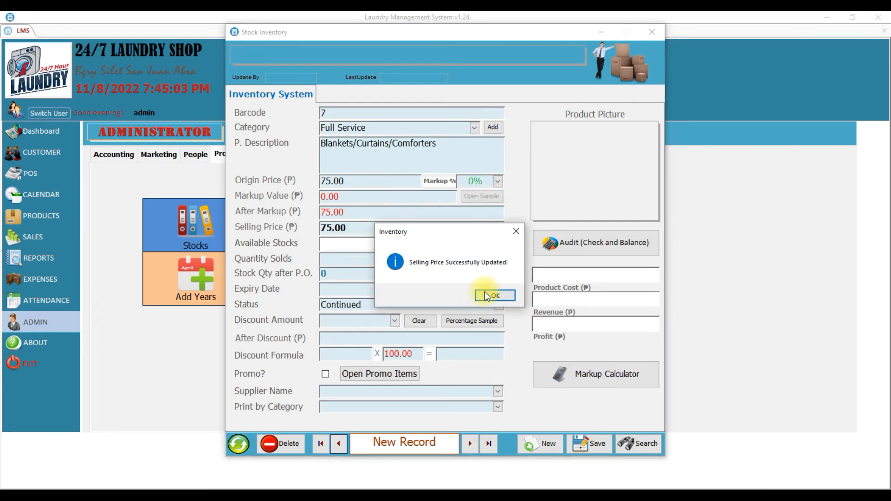
{"action": "left_click", "coordinate": [487, 296]}
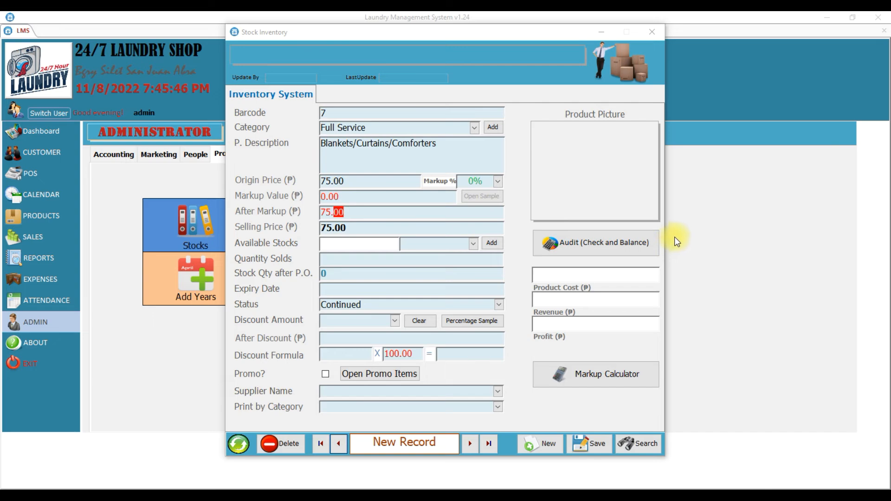
Attach blakets.jpg from the Desktop as the product picture and save the record.
{"action": "left_click", "coordinate": [565, 182]}
{"action": "left_click", "coordinate": [538, 222]}
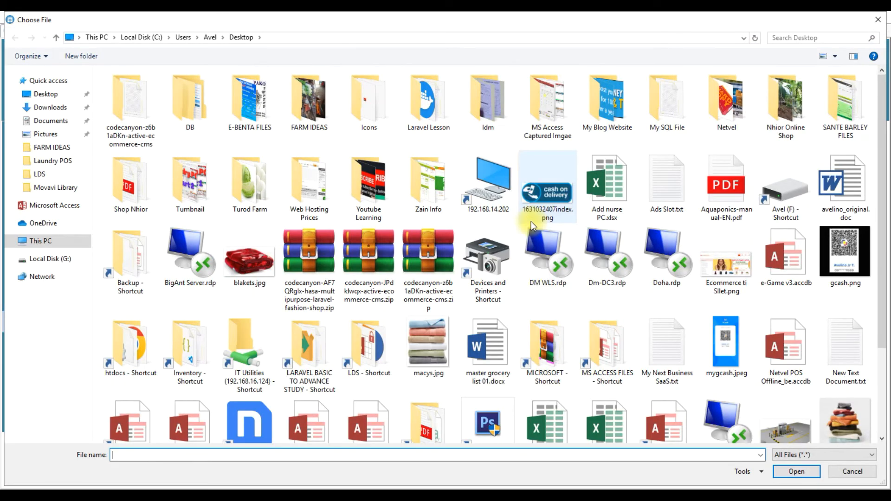
{"action": "scroll", "coordinate": [303, 247], "scroll_direction": "down", "scroll_amount": 3}
{"action": "double_click", "coordinate": [246, 149]}
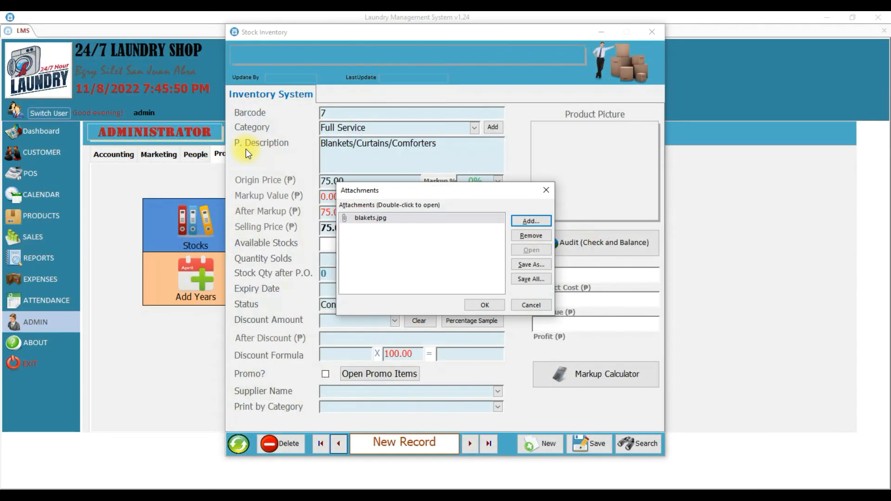
{"action": "left_click", "coordinate": [488, 307]}
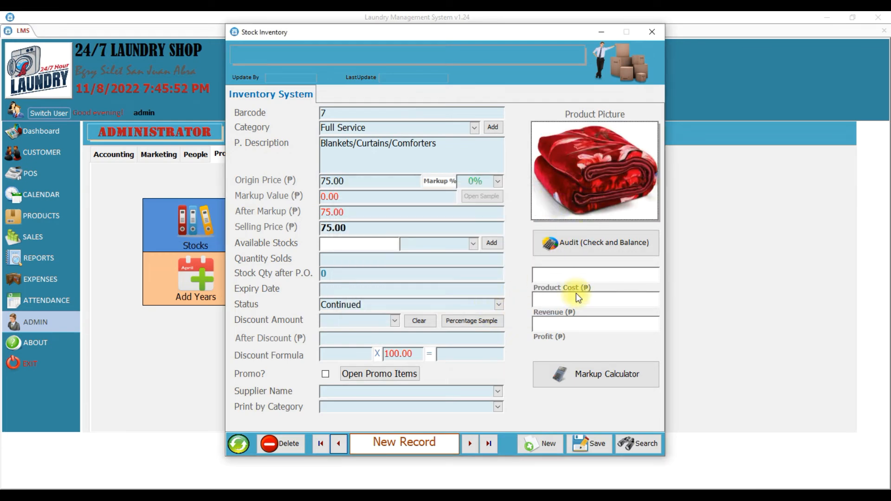
{"action": "left_click", "coordinate": [587, 443]}
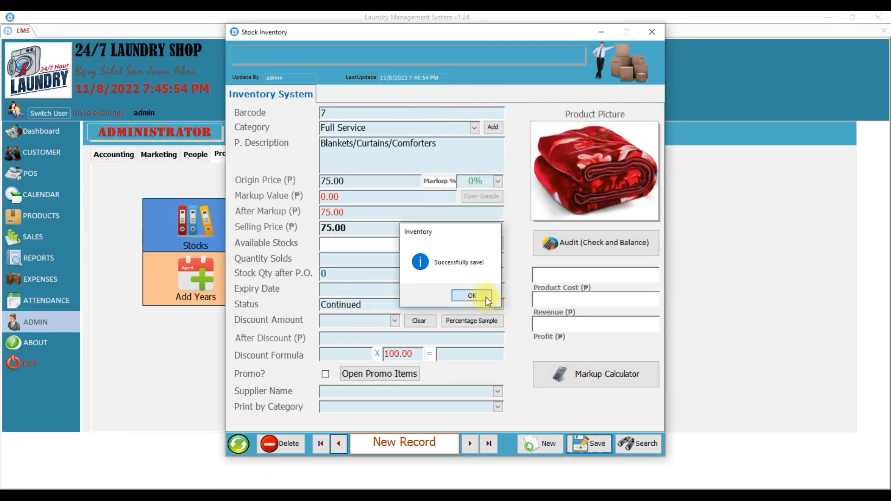
{"action": "left_click", "coordinate": [486, 298]}
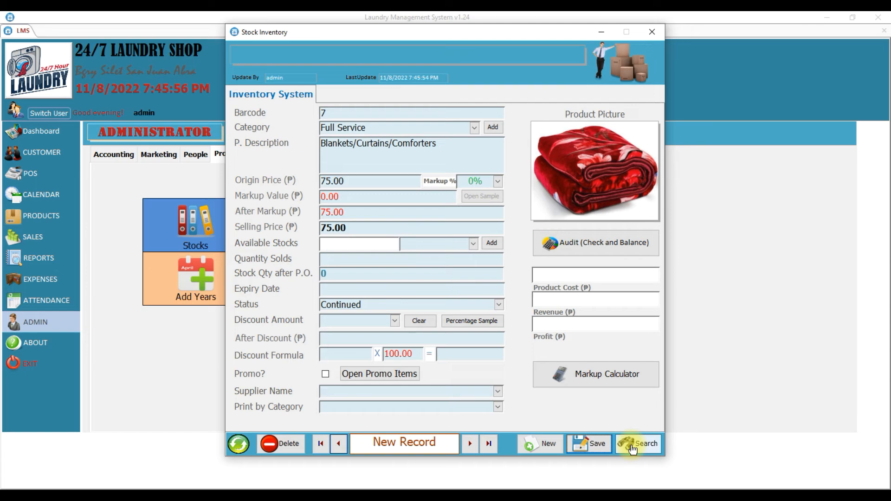
Close the stock inventory and open the point of sale to review the products offered for orders.
{"action": "left_click", "coordinate": [653, 32]}
{"action": "left_click", "coordinate": [30, 173]}
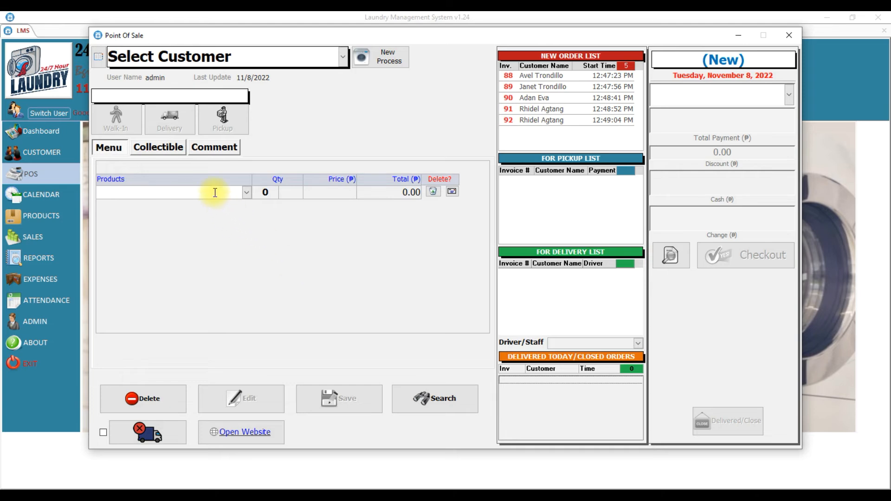
{"action": "left_click", "coordinate": [215, 192]}
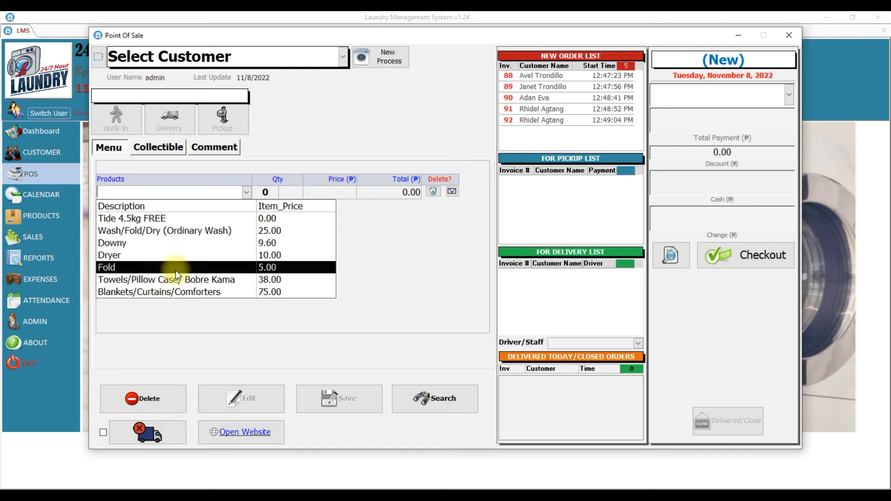
{"action": "left_click", "coordinate": [425, 280]}
Start a new order for the default customer and set its service type to Delivery.
{"action": "left_click", "coordinate": [388, 56]}
{"action": "left_click", "coordinate": [156, 116]}
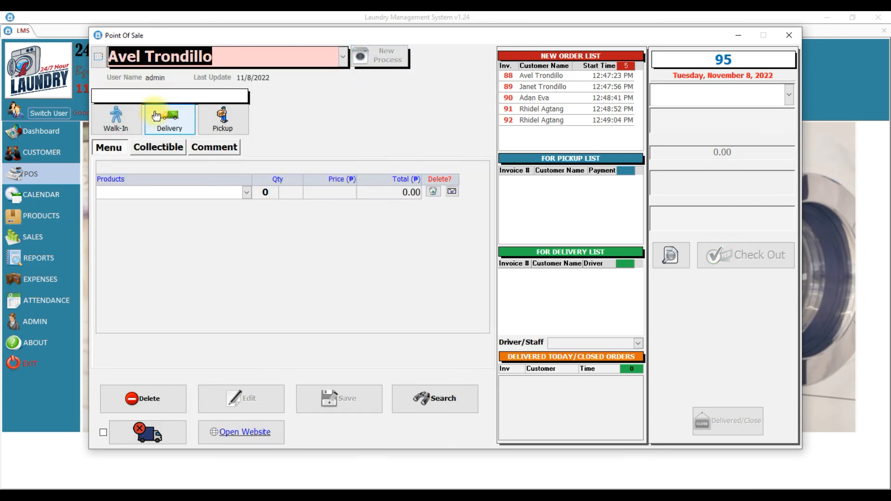
{"action": "left_click", "coordinate": [174, 126]}
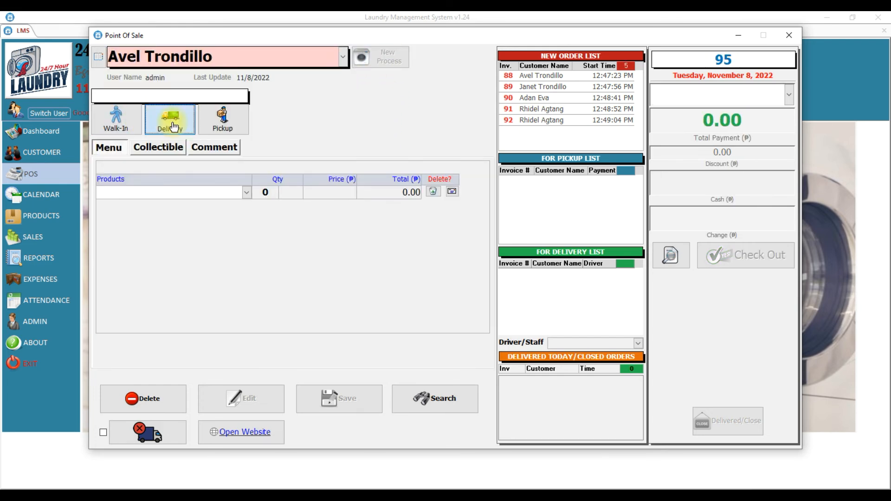
Add Tide 4.5kg FREE to the order with a quantity of 1.
{"action": "left_click", "coordinate": [131, 192]}
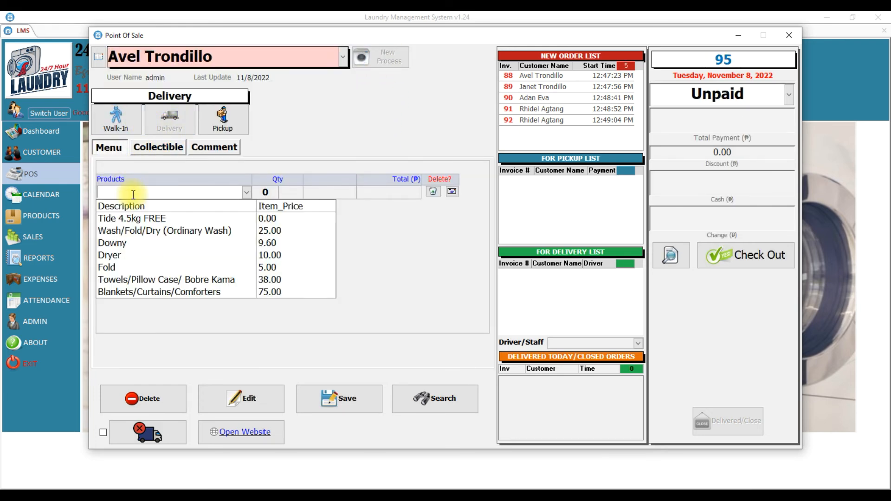
{"action": "left_click", "coordinate": [140, 221]}
{"action": "key", "text": "Return"}
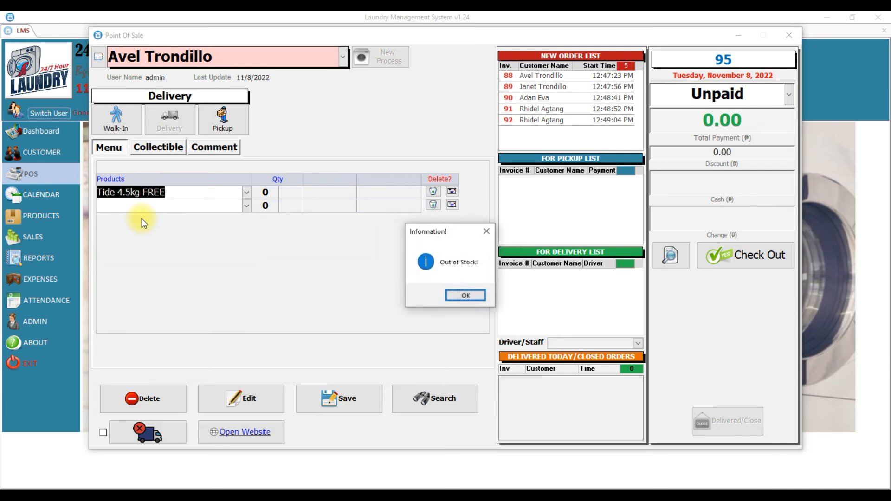
{"action": "key", "text": "Return"}
{"action": "type", "text": "1"}
{"action": "key", "text": "Return"}
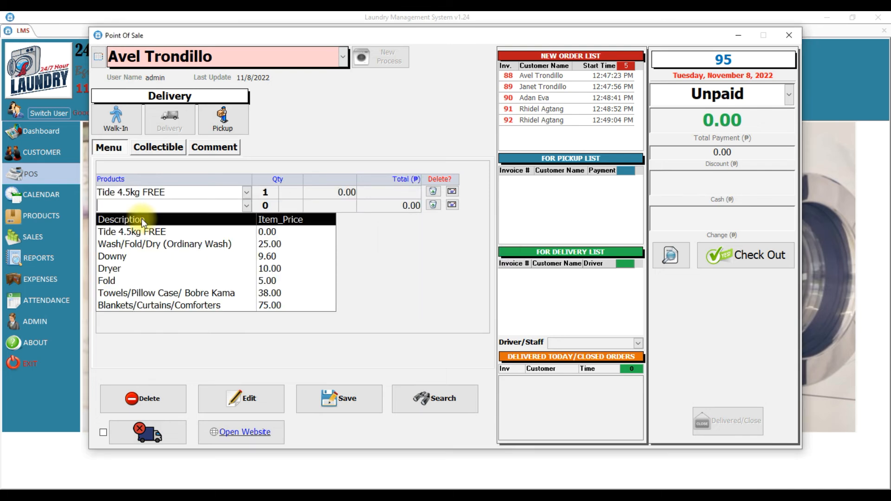
Add Wash/Fold/Dry (Ordinary Wash) to the order with a quantity of 1.
{"action": "key", "text": "Down"}
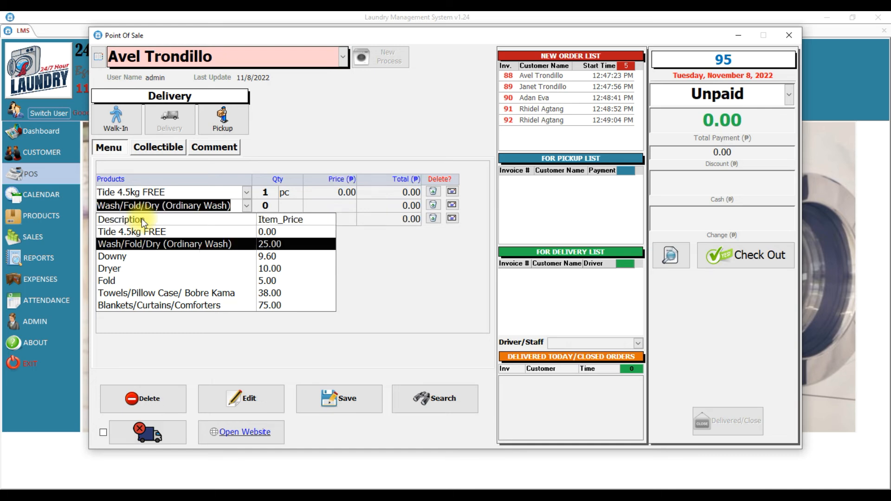
{"action": "key", "text": "Return"}
{"action": "type", "text": "1"}
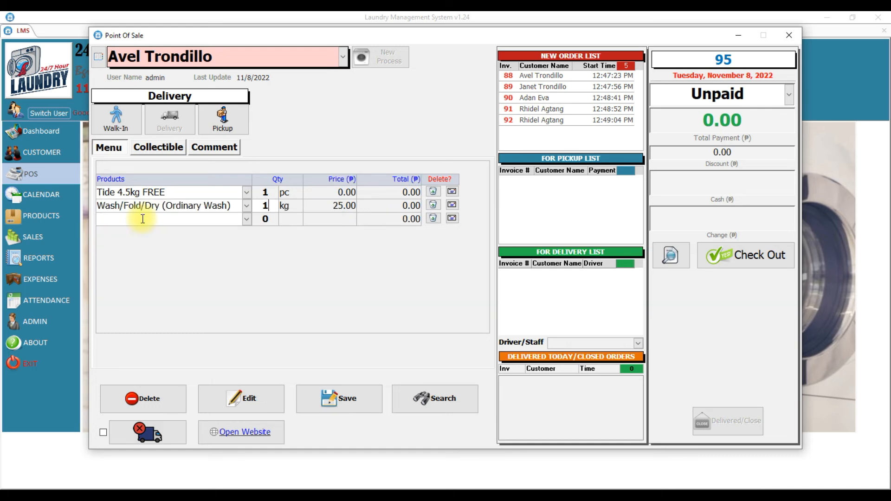
{"action": "key", "text": "Return"}
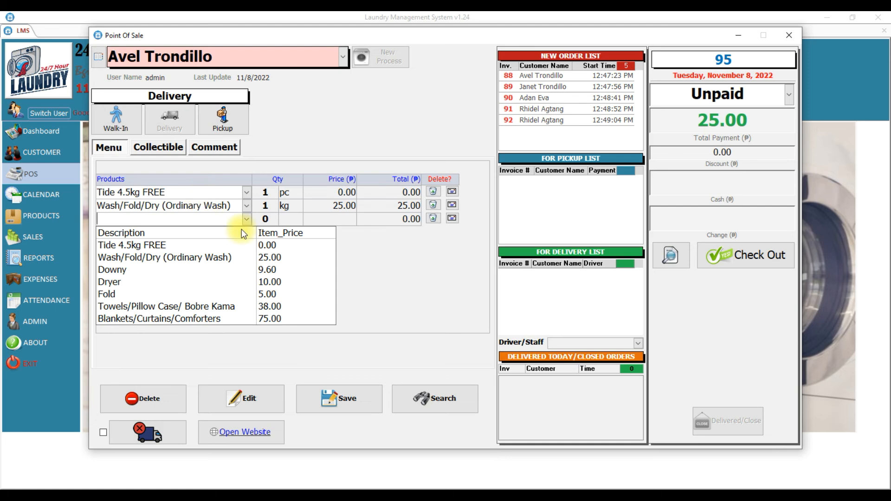
{"action": "key", "text": "Escape"}
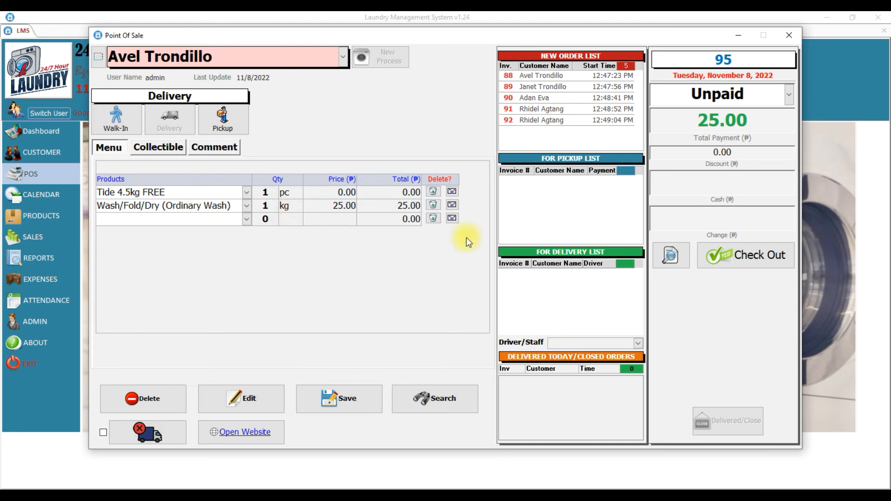
Check out the order without printing the invoice, and print its cloth tag to Tag80.pdf for review.
{"action": "left_click", "coordinate": [737, 258]}
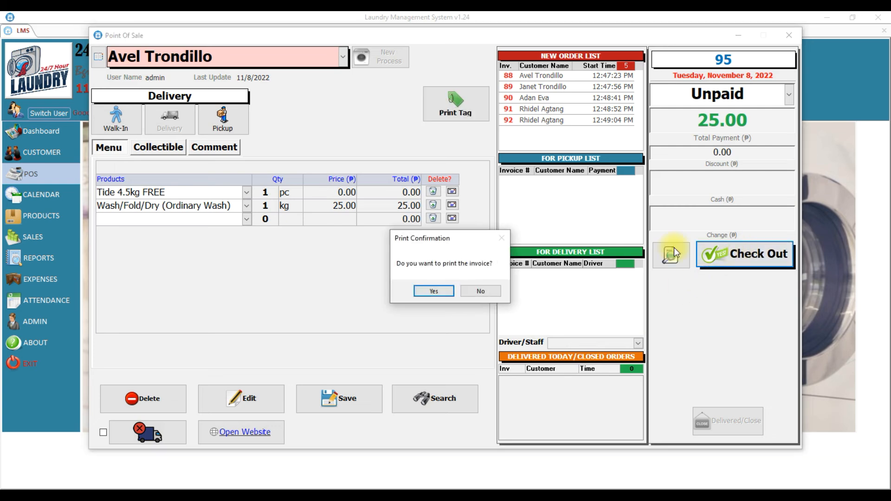
{"action": "left_click", "coordinate": [488, 291]}
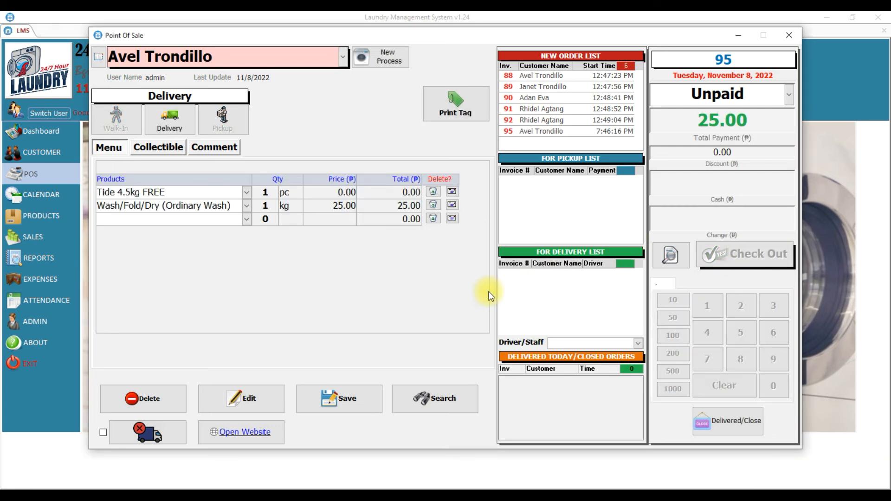
{"action": "left_click", "coordinate": [455, 108]}
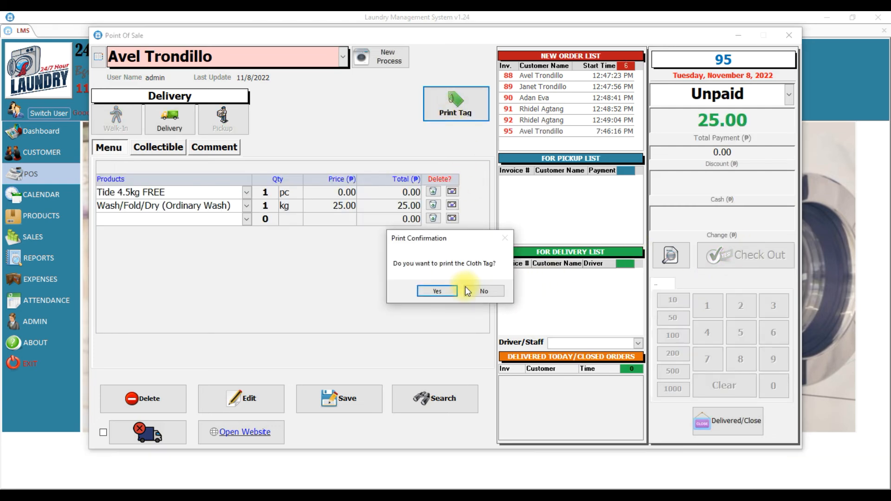
{"action": "left_click", "coordinate": [449, 294]}
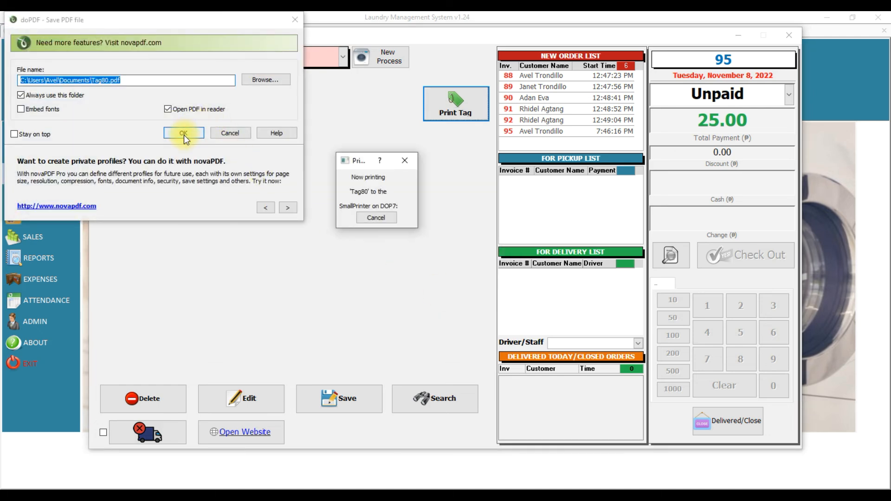
{"action": "left_click", "coordinate": [184, 134]}
{"action": "left_click", "coordinate": [498, 266]}
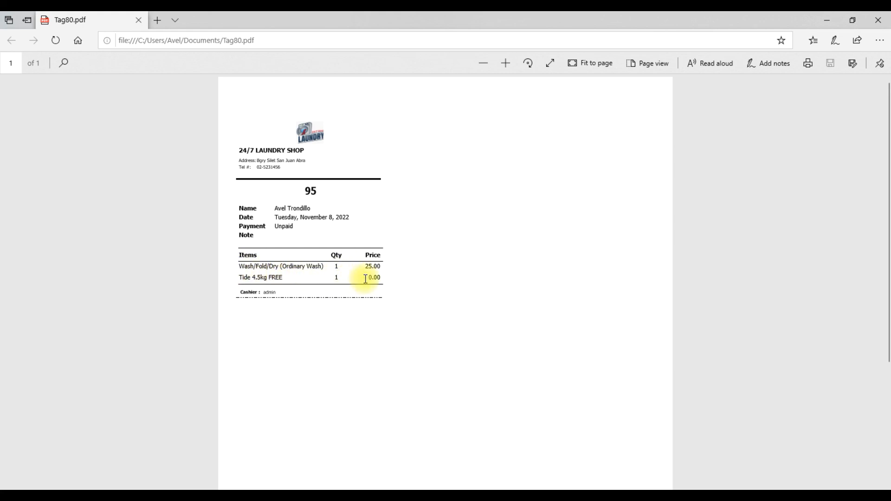
{"action": "left_click", "coordinate": [879, 20]}
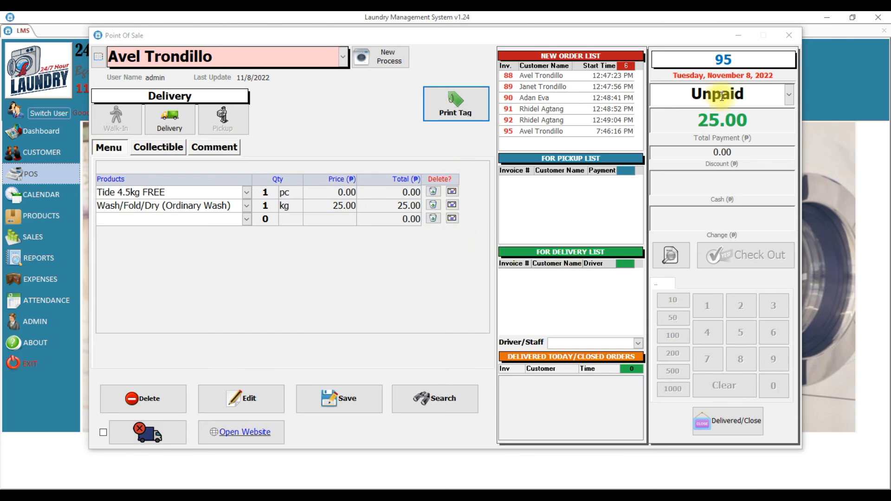
Mark the new order's washing as finished and open it from the delivery list to view the available drivers.
{"action": "left_click", "coordinate": [508, 132]}
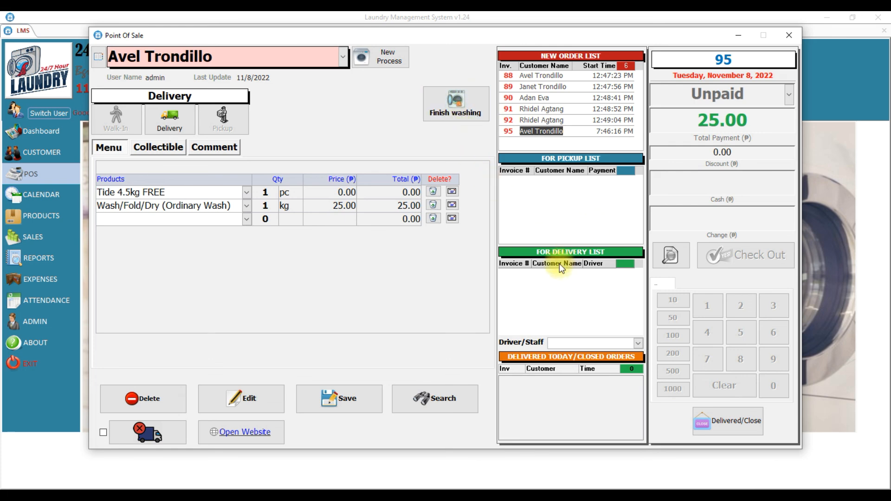
{"action": "left_click", "coordinate": [466, 105]}
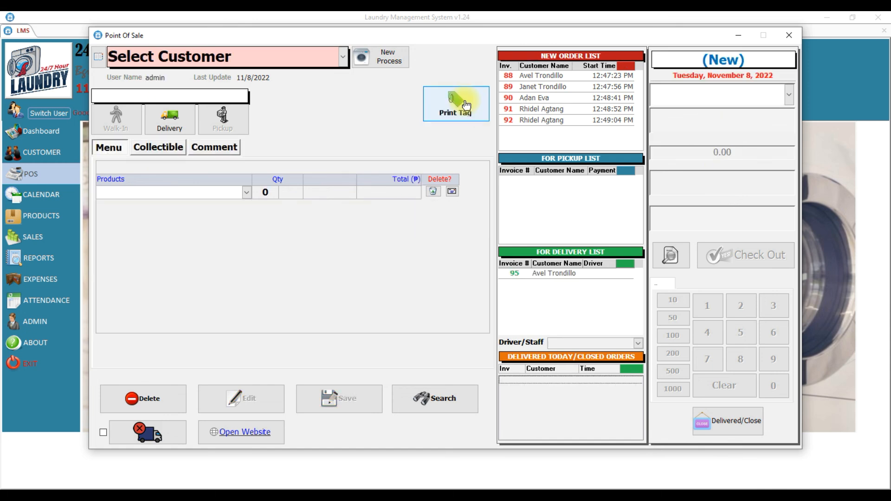
{"action": "left_click", "coordinate": [529, 274]}
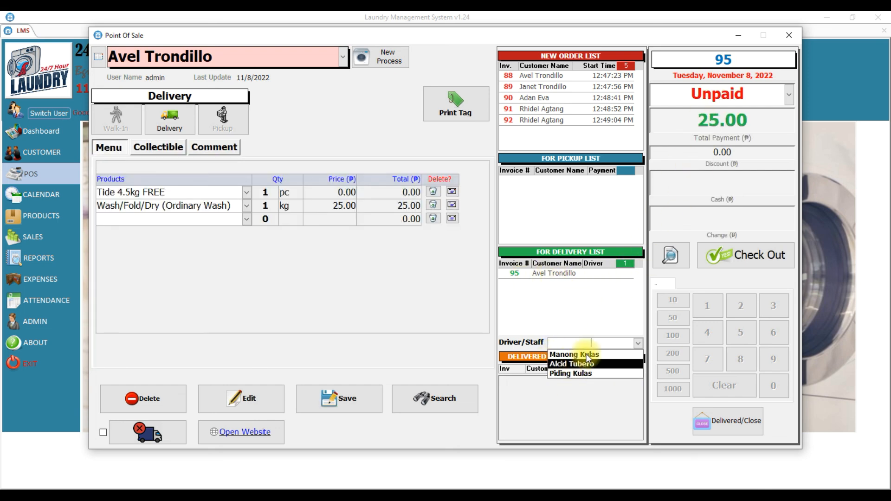
{"action": "left_click", "coordinate": [594, 306]}
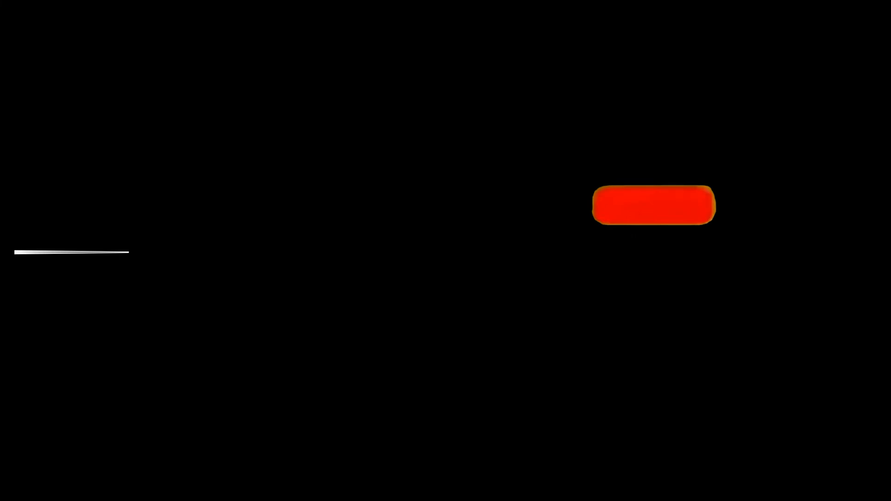